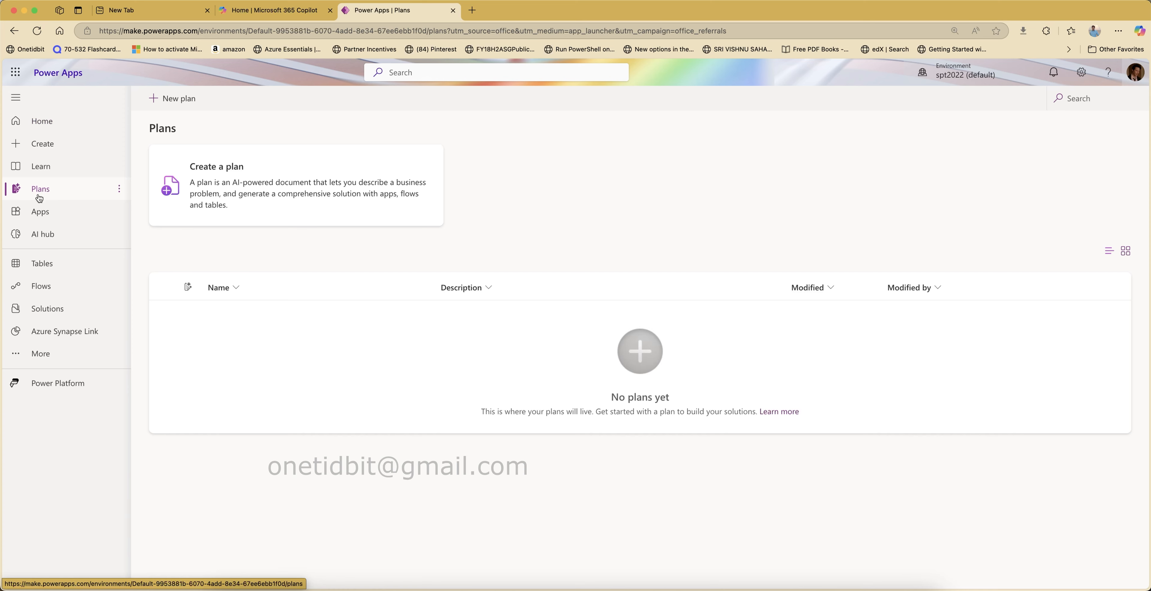
- Go to the home page's plan prompt and browse the suggested business problems
{"action": "left_click", "coordinate": [295, 187]}
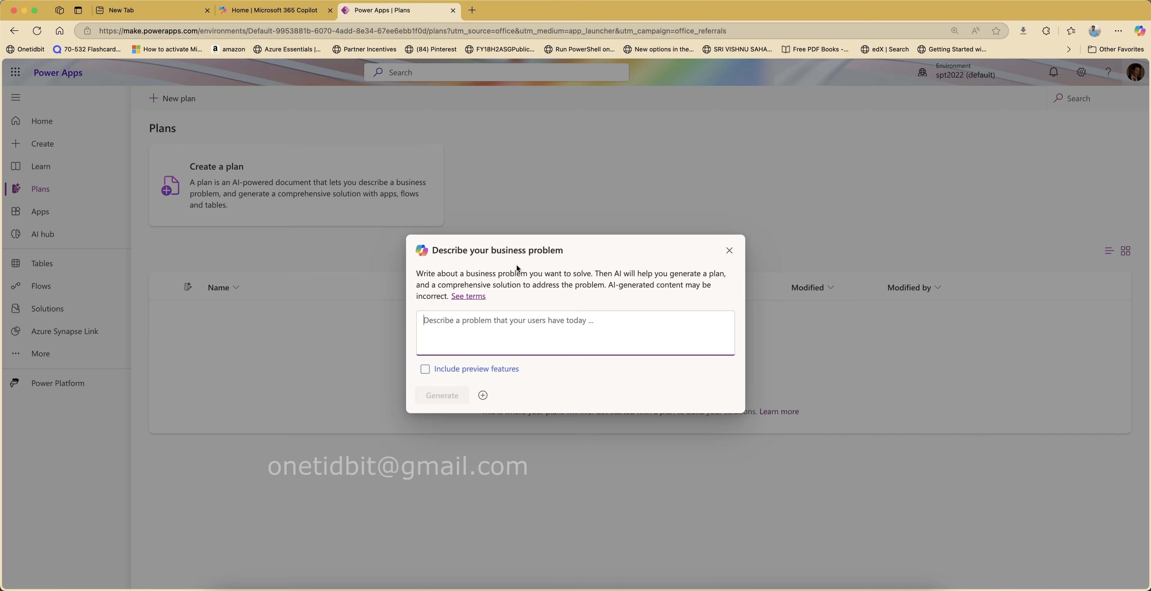
{"action": "left_click", "coordinate": [729, 250]}
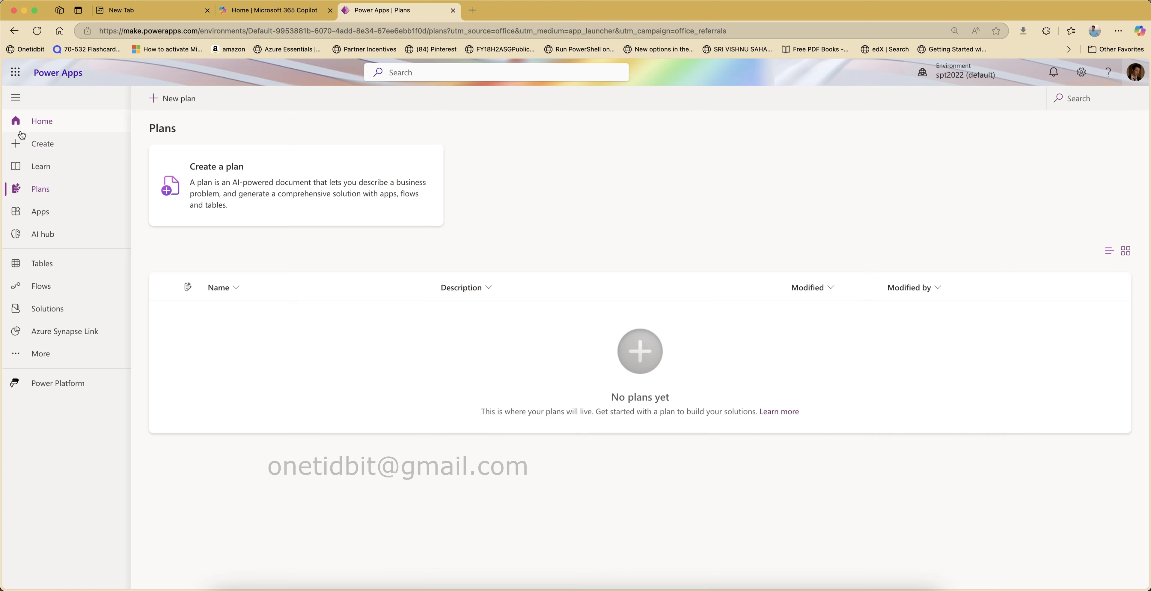
{"action": "left_click", "coordinate": [47, 124]}
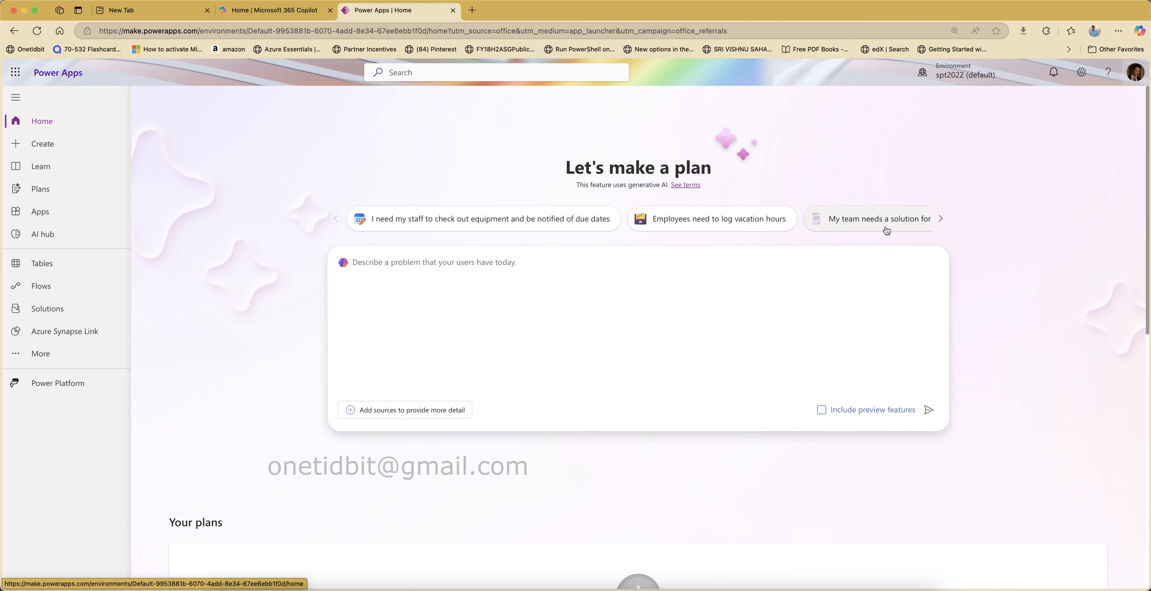
{"action": "left_click", "coordinate": [941, 219]}
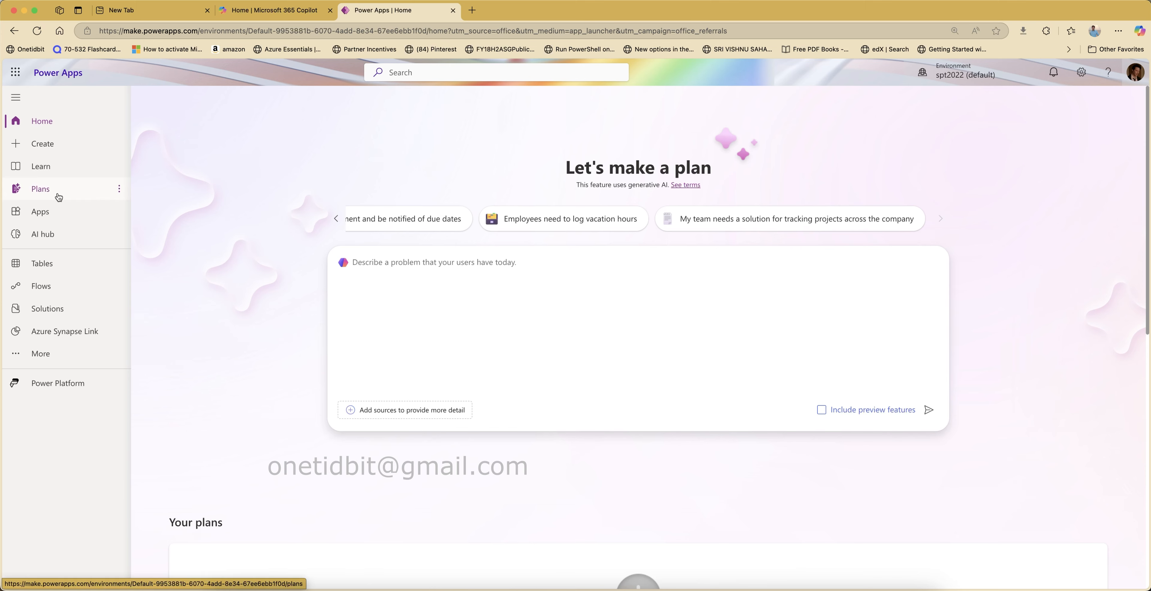
- Generate a plan from the problem description "My Teams needs a solution for attendance management", with preview features included
{"action": "left_click", "coordinate": [410, 270]}
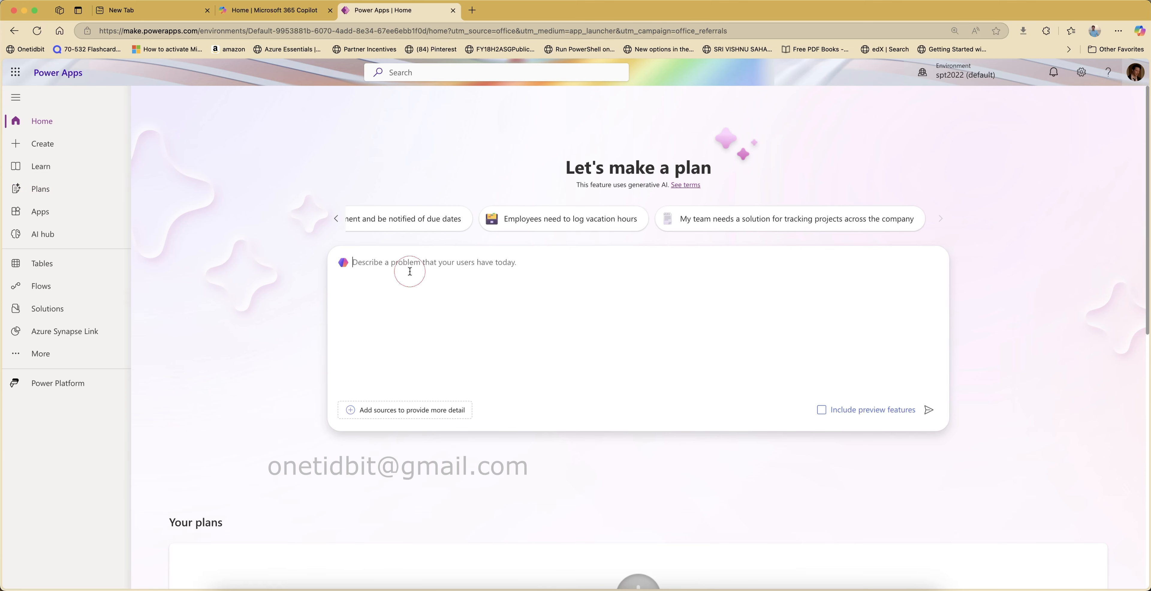
{"action": "type", "text": "My Teams"}
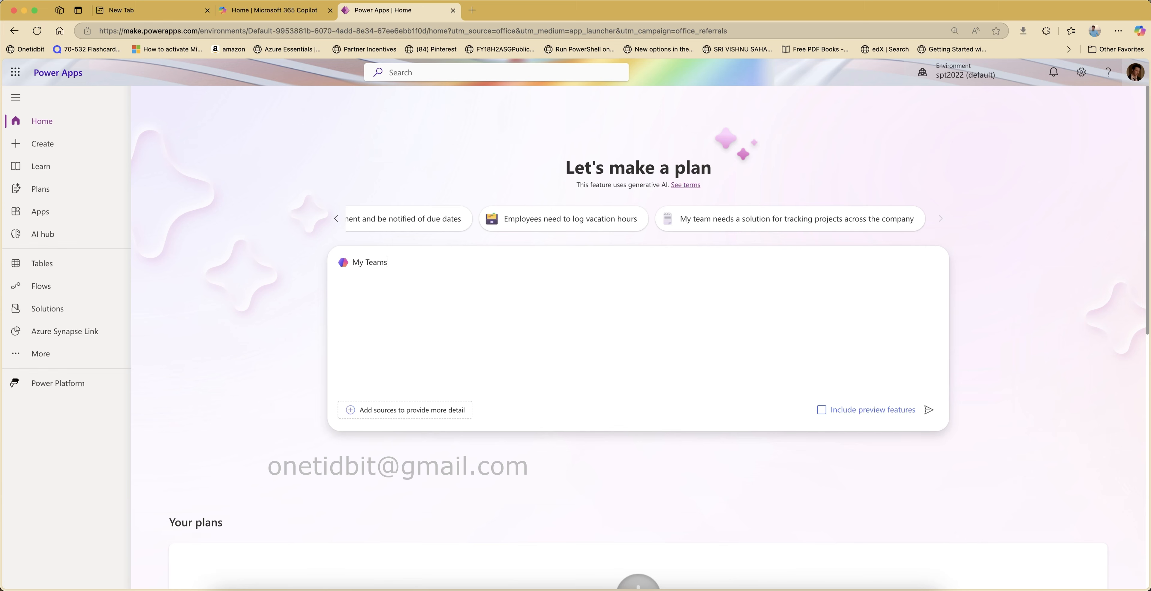
{"action": "type", "text": " needs a solution for attendance management"}
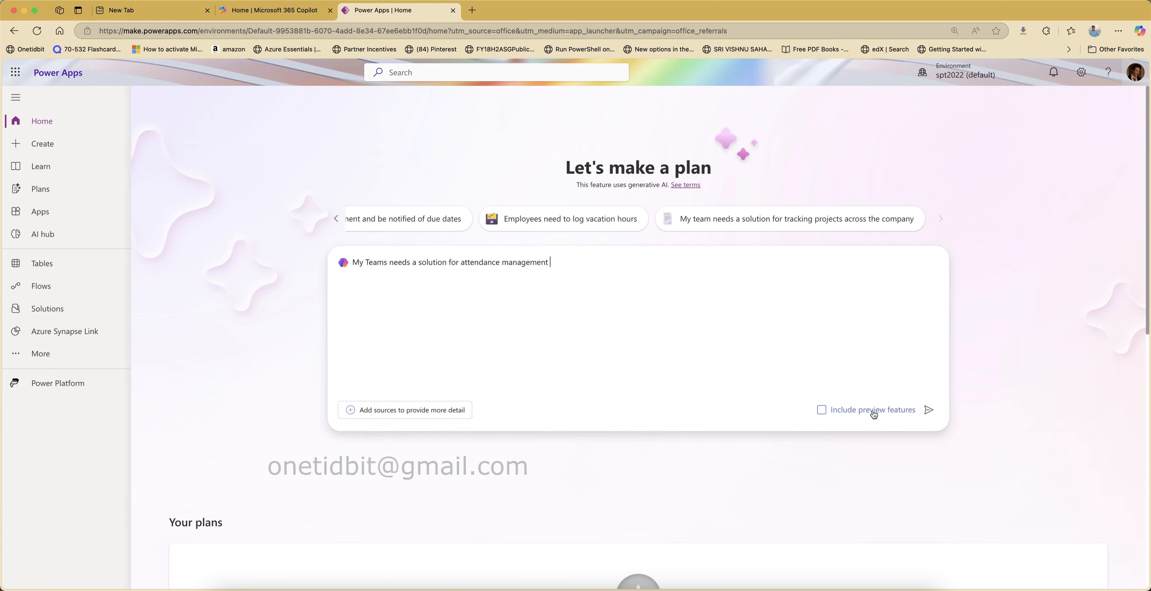
{"action": "left_click", "coordinate": [822, 409]}
{"action": "left_click", "coordinate": [928, 410]}
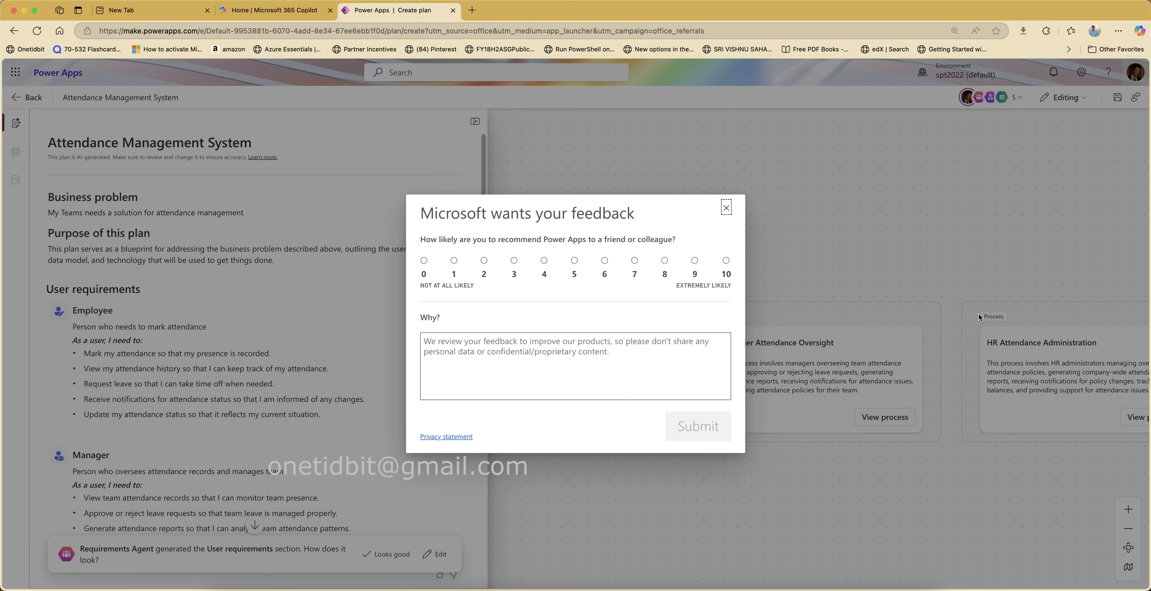
- Dismiss the feedback survey and review the plan's user requirements for each role and the process cards on the canvas
{"action": "left_click", "coordinate": [726, 208]}
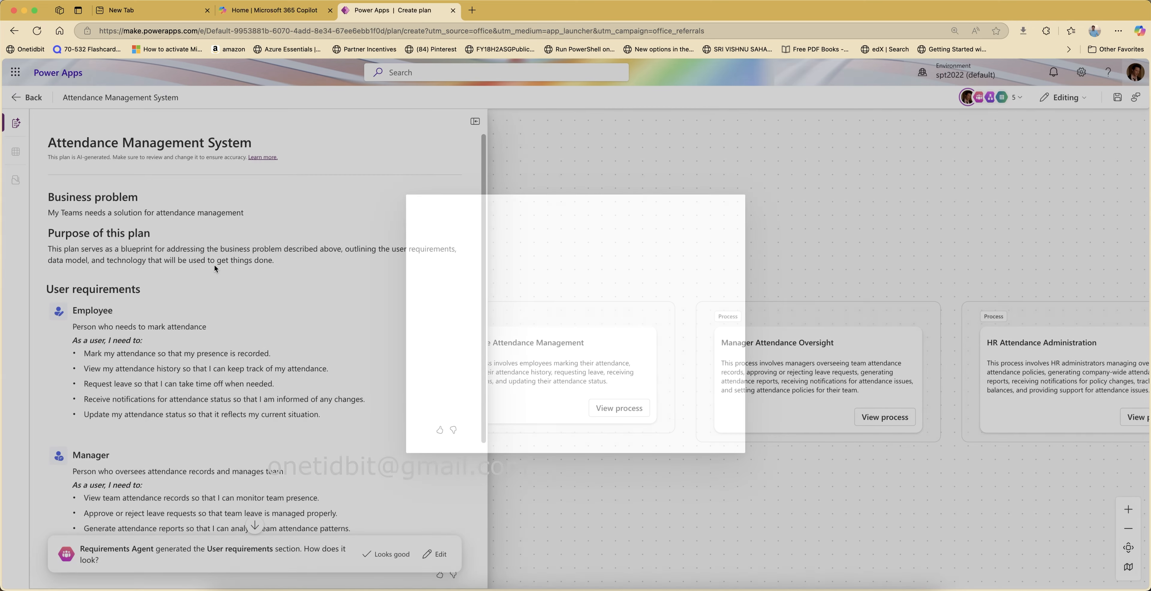
{"action": "scroll", "coordinate": [125, 301], "scroll_direction": "down", "scroll_amount": 2}
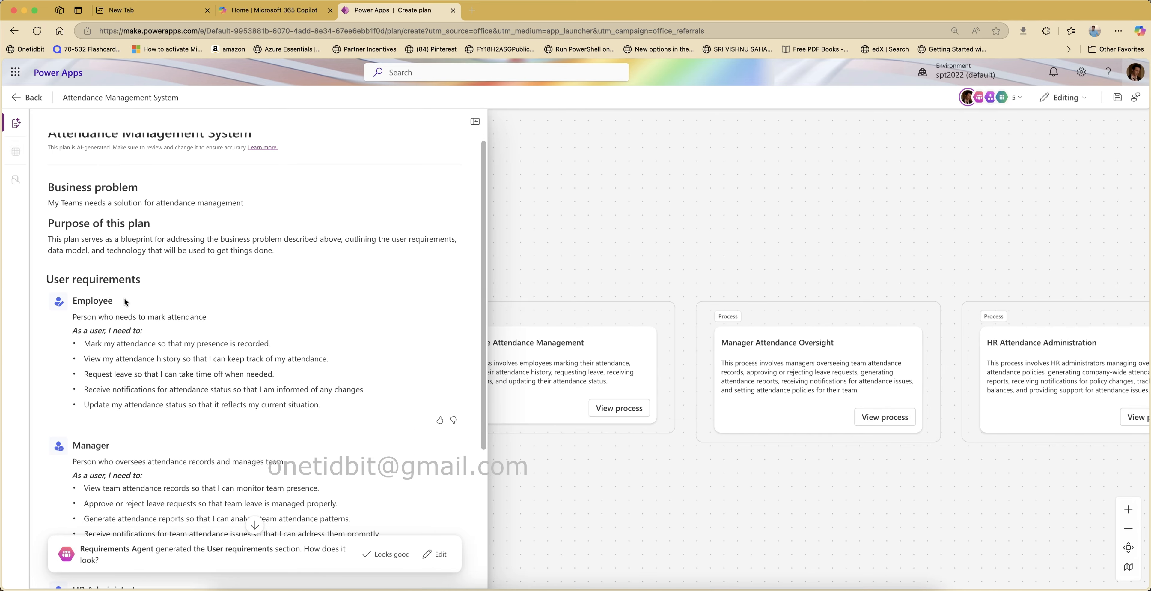
{"action": "scroll", "coordinate": [125, 302], "scroll_direction": "down", "scroll_amount": 4}
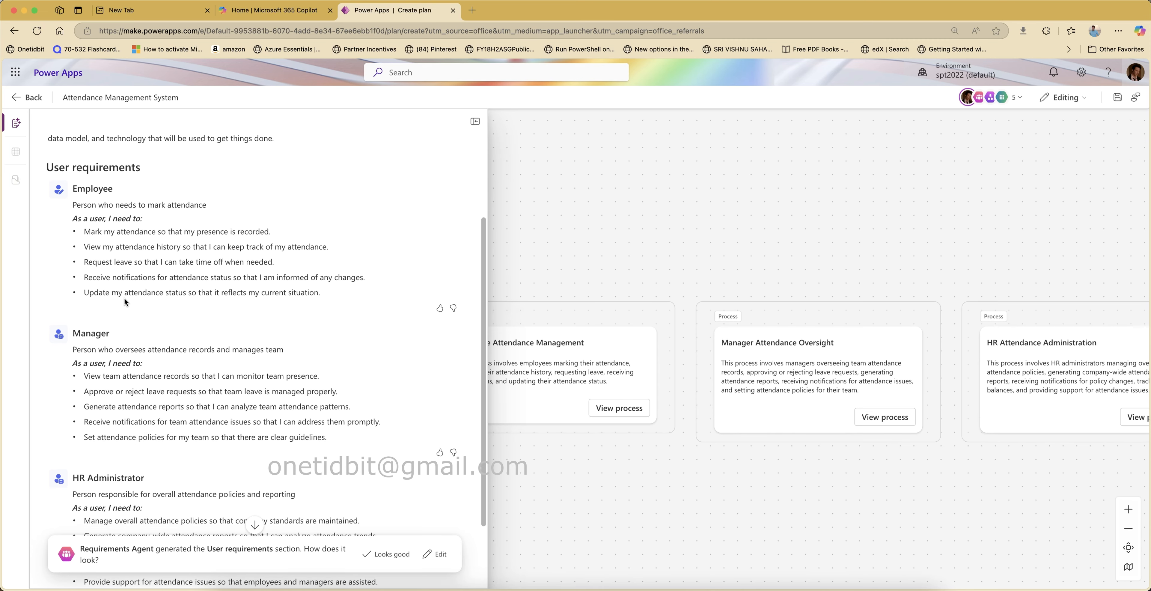
{"action": "scroll", "coordinate": [124, 297], "scroll_direction": "down", "scroll_amount": 3}
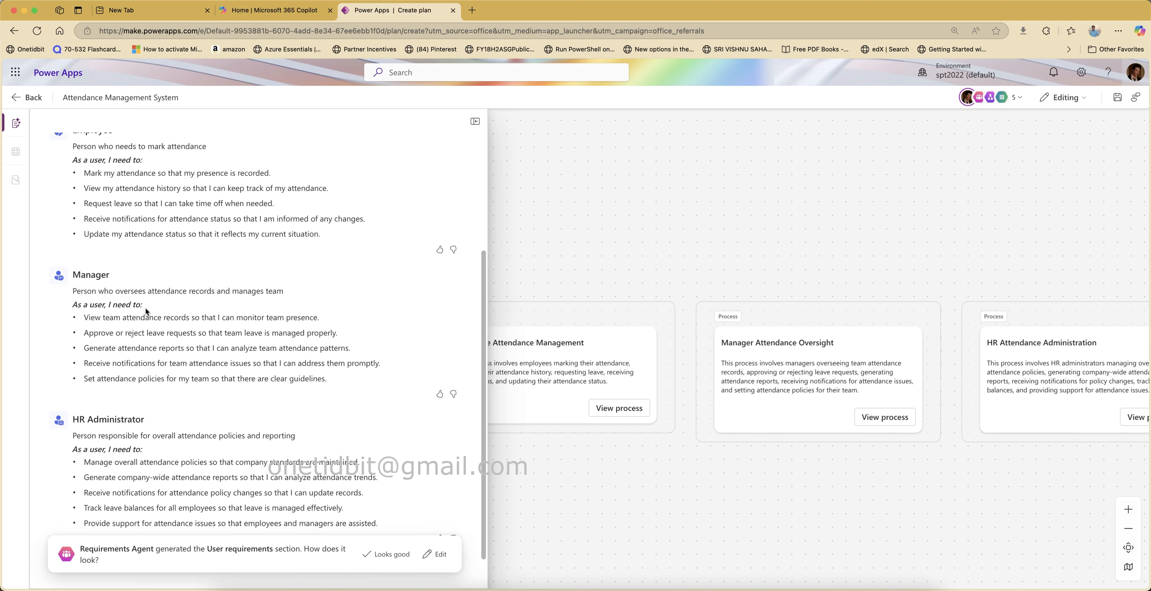
{"action": "scroll", "coordinate": [127, 301], "scroll_direction": "up", "scroll_amount": 1}
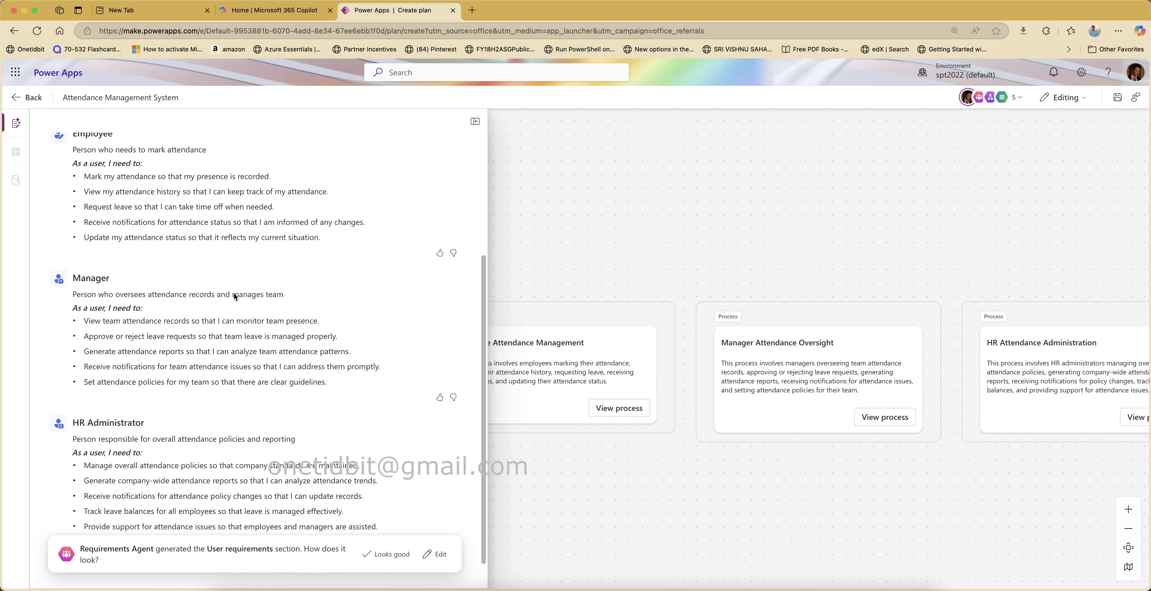
{"action": "scroll", "coordinate": [161, 268], "scroll_direction": "up", "scroll_amount": 1}
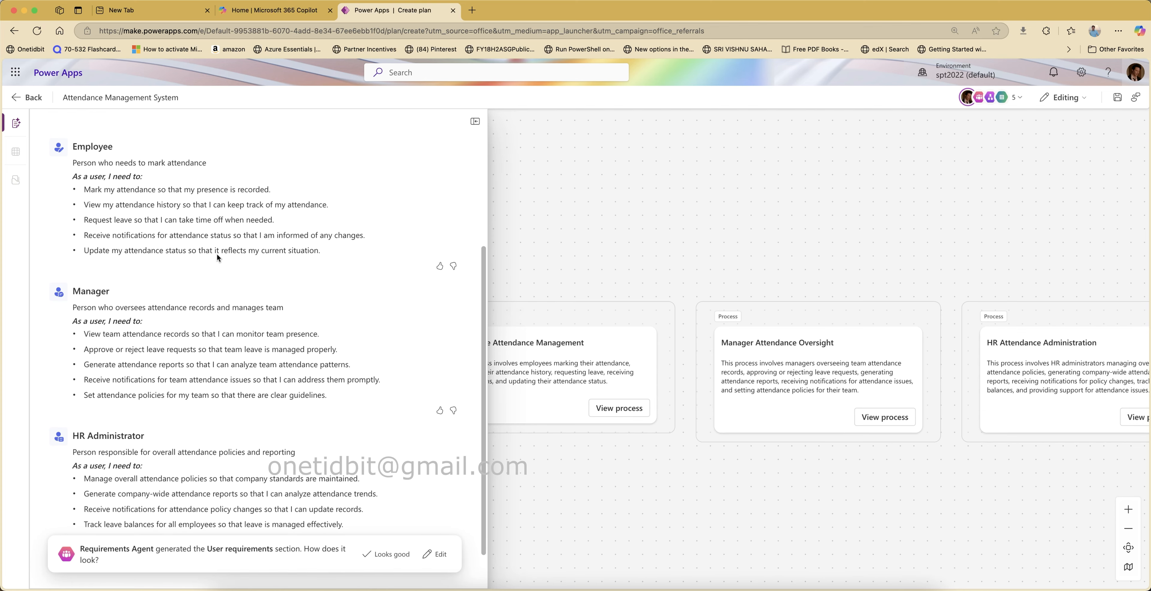
{"action": "scroll", "coordinate": [206, 274], "scroll_direction": "down", "scroll_amount": 2}
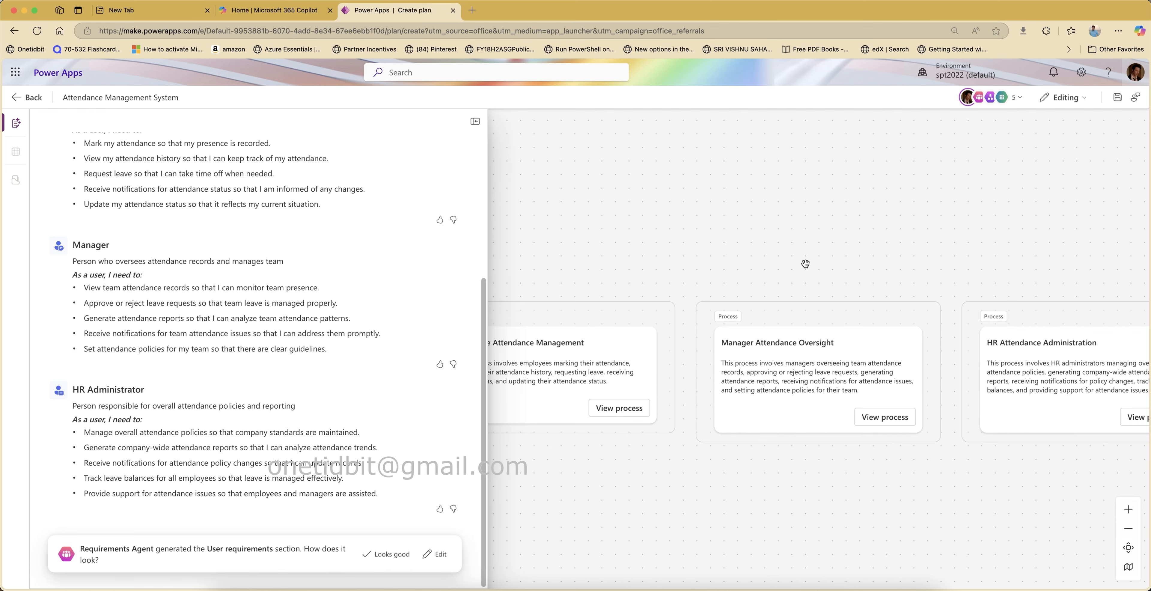
{"action": "left_click_drag", "start_coordinate": [824, 257], "coordinate": [984, 231]}
{"action": "left_click_drag", "start_coordinate": [858, 200], "coordinate": [665, 219]}
{"action": "left_click_drag", "start_coordinate": [996, 219], "coordinate": [891, 220]}
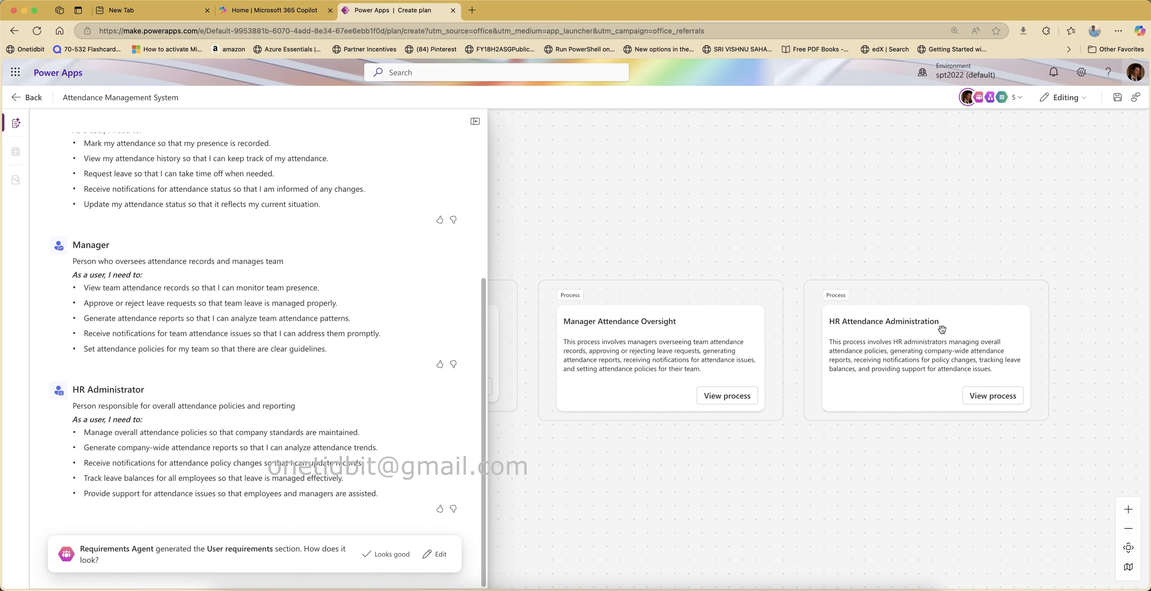
{"action": "left_click_drag", "start_coordinate": [884, 251], "coordinate": [1107, 196]}
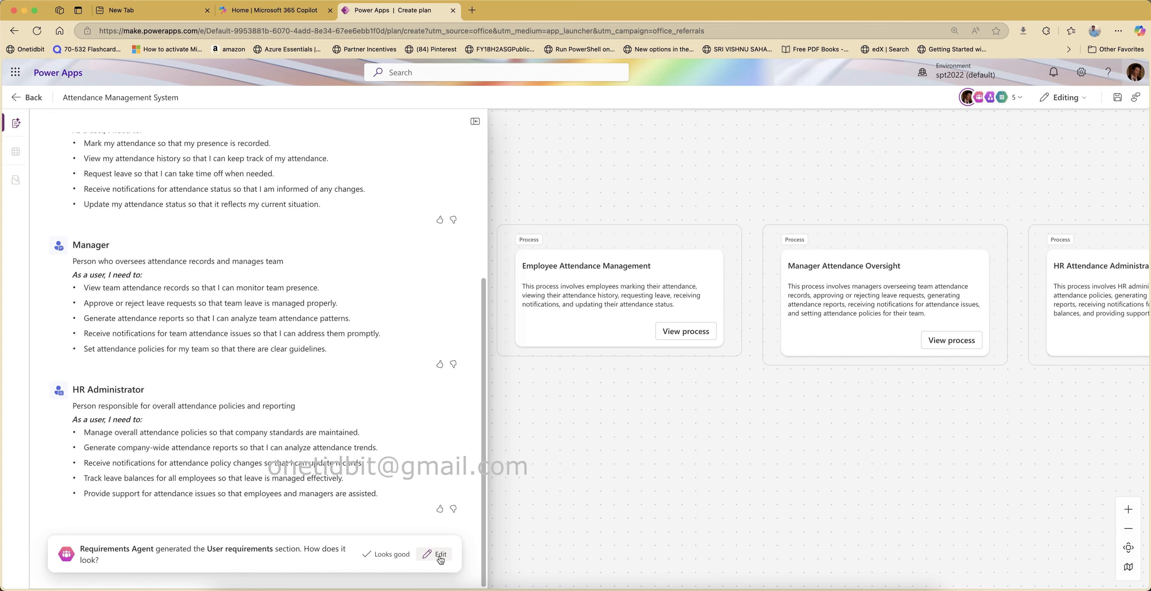
- Approve the generated User requirements section and open the details of the generated data model
{"action": "left_click", "coordinate": [393, 555]}
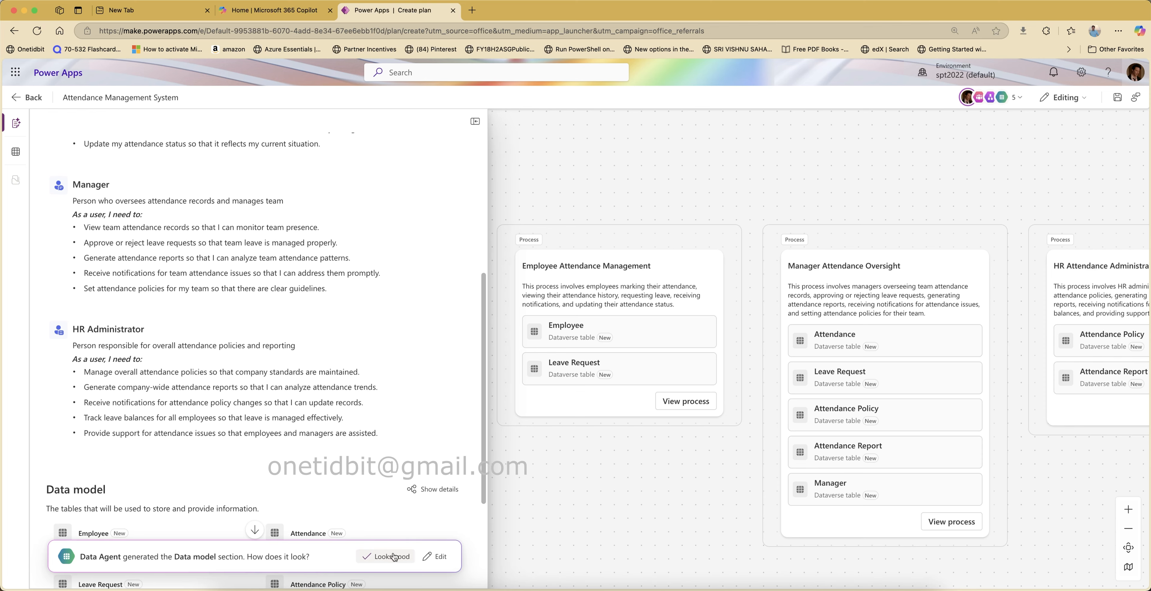
{"action": "scroll", "coordinate": [382, 423], "scroll_direction": "down", "scroll_amount": 5}
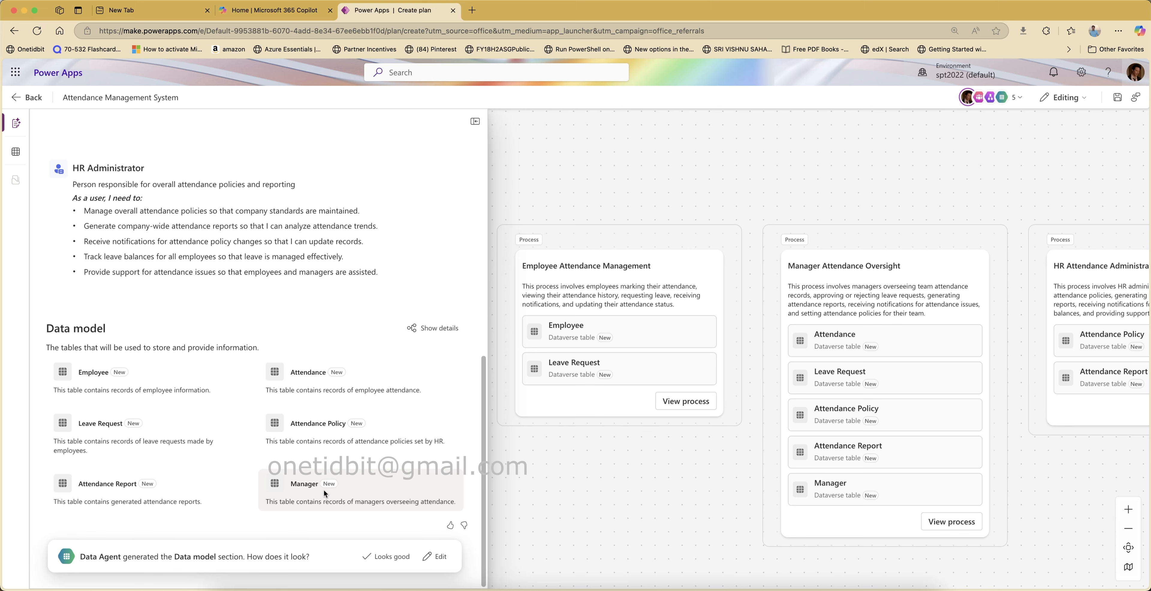
{"action": "left_click", "coordinate": [440, 557]}
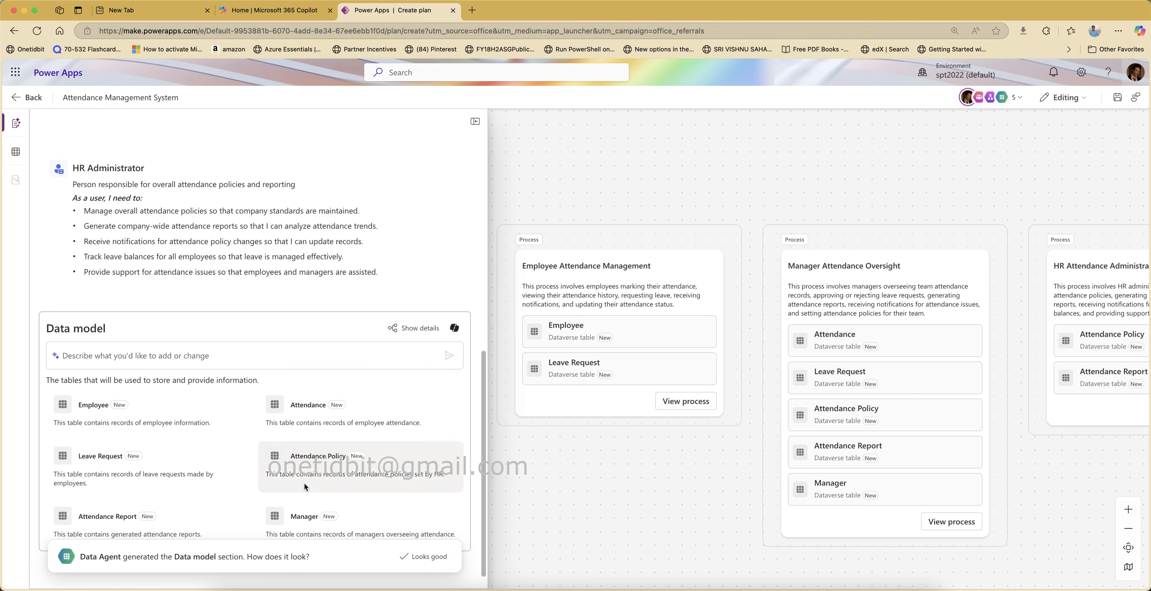
{"action": "scroll", "coordinate": [303, 479], "scroll_direction": "down", "scroll_amount": 1}
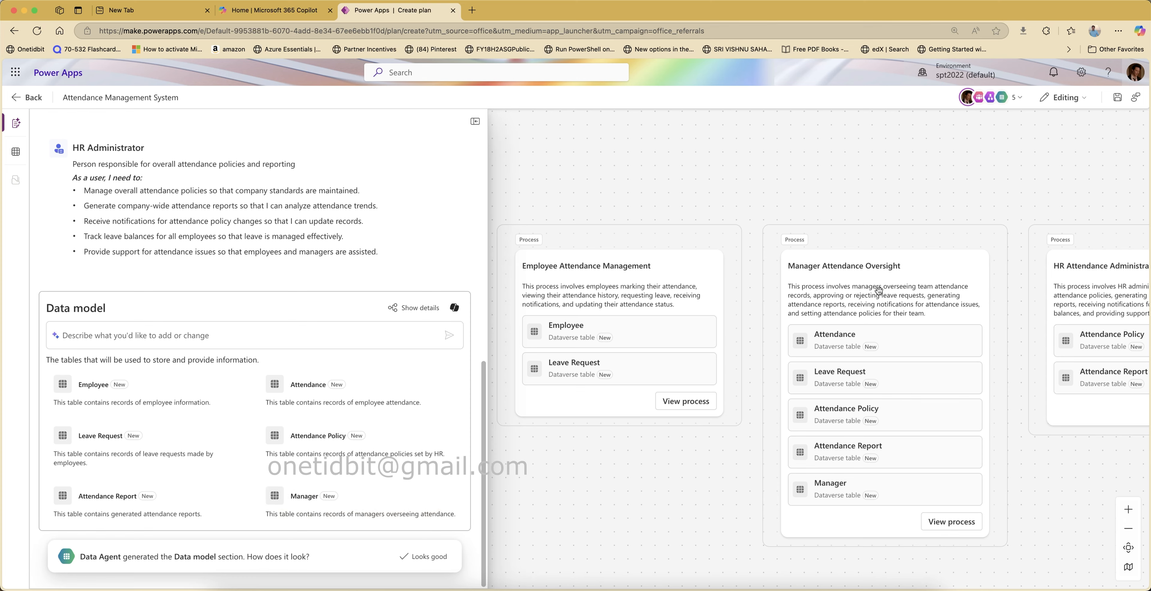
{"action": "left_click_drag", "start_coordinate": [1090, 489], "coordinate": [755, 454]}
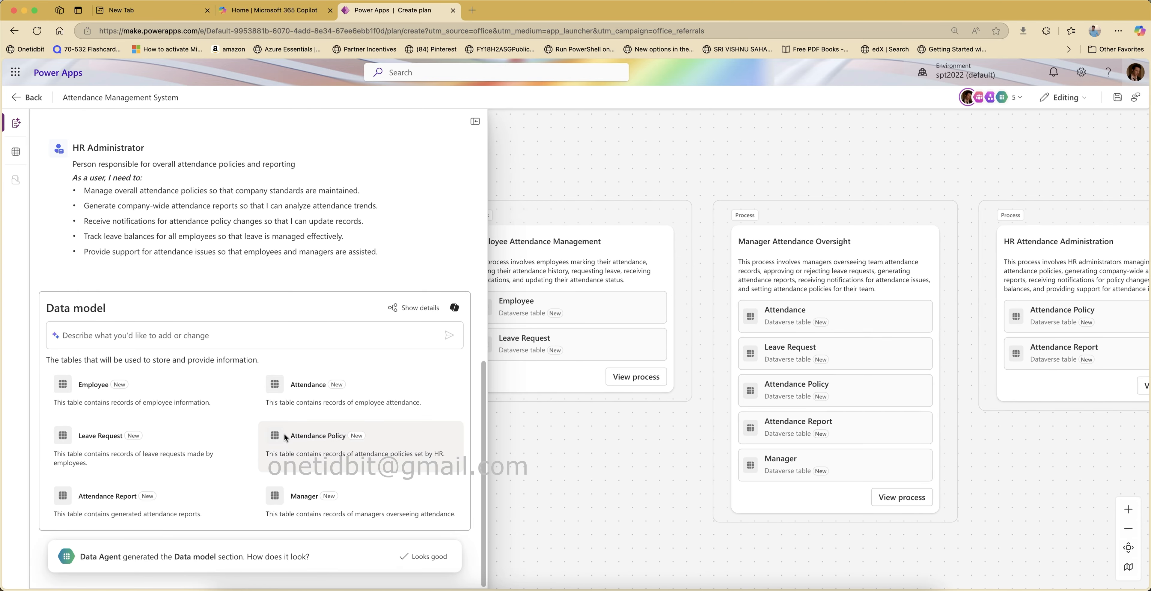
{"action": "left_click", "coordinate": [416, 308]}
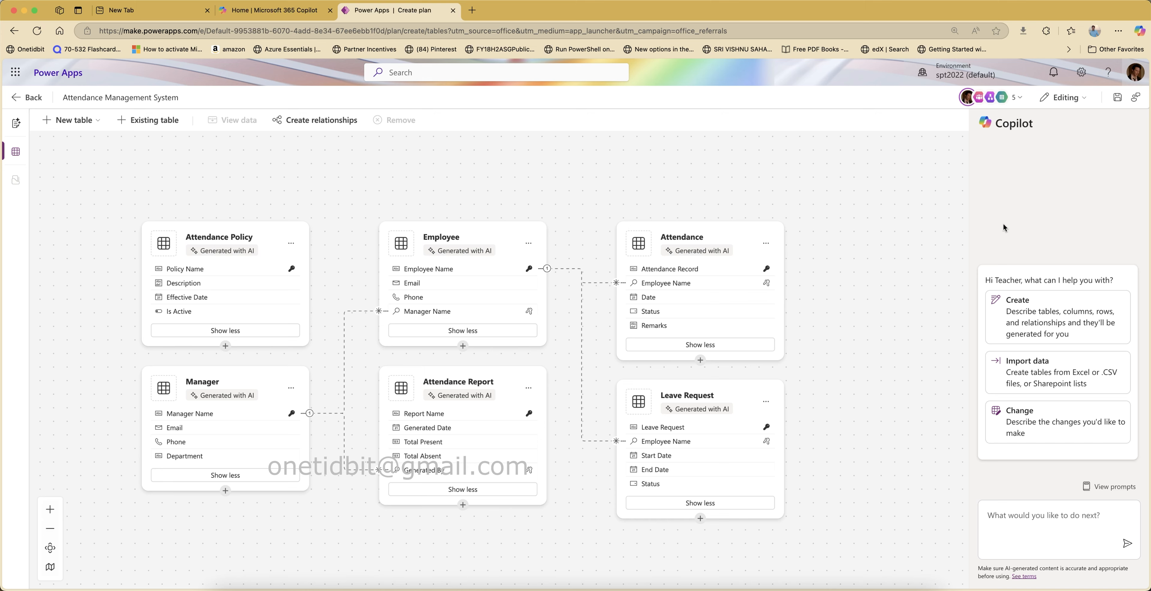
- List the plan's collaborators and read the descriptions of the AI agents
{"action": "left_click", "coordinate": [1019, 97]}
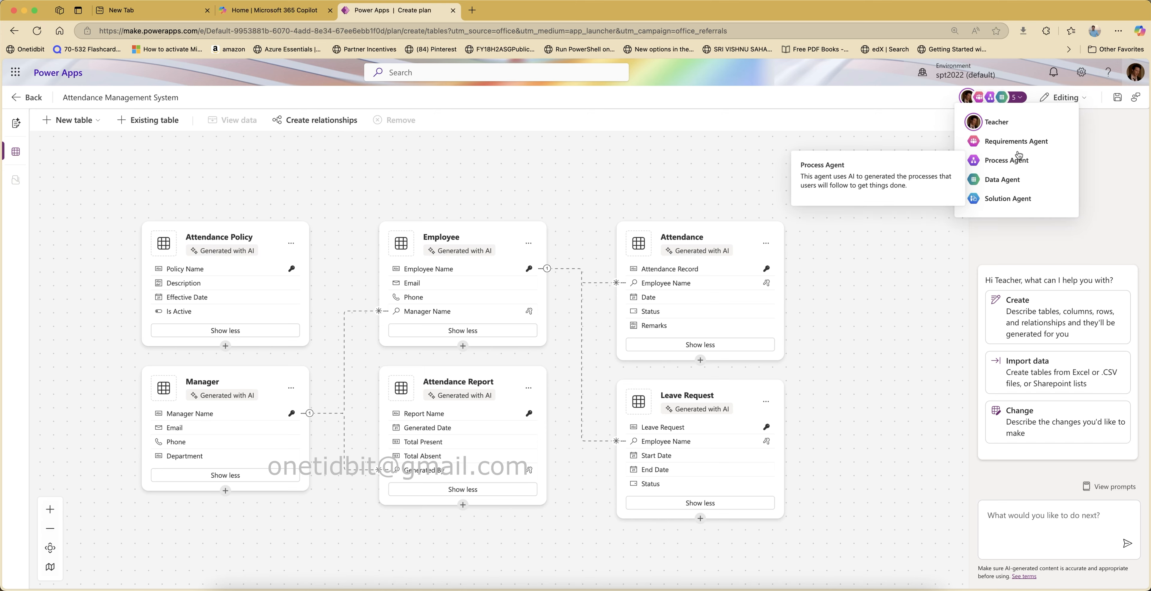
{"action": "mouse_move", "coordinate": [1027, 157]}
{"action": "mouse_move", "coordinate": [1010, 205]}
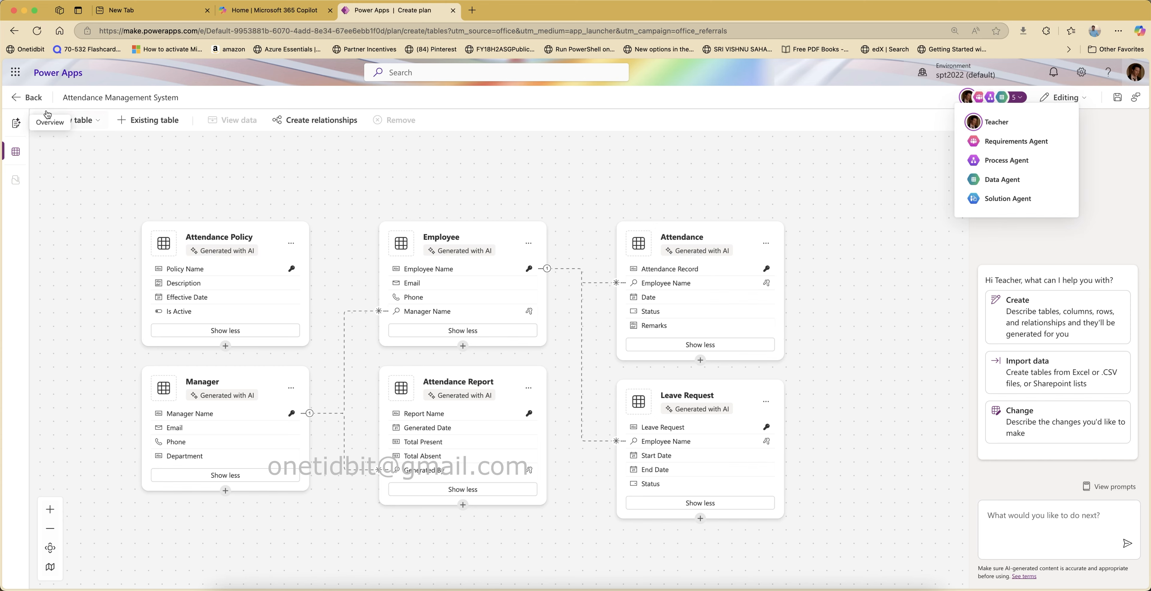
- Leave the data model view and save the plan to a new solution named Attendance Management System, with CDS Default Publisher as publisher
{"action": "left_click", "coordinate": [28, 98]}
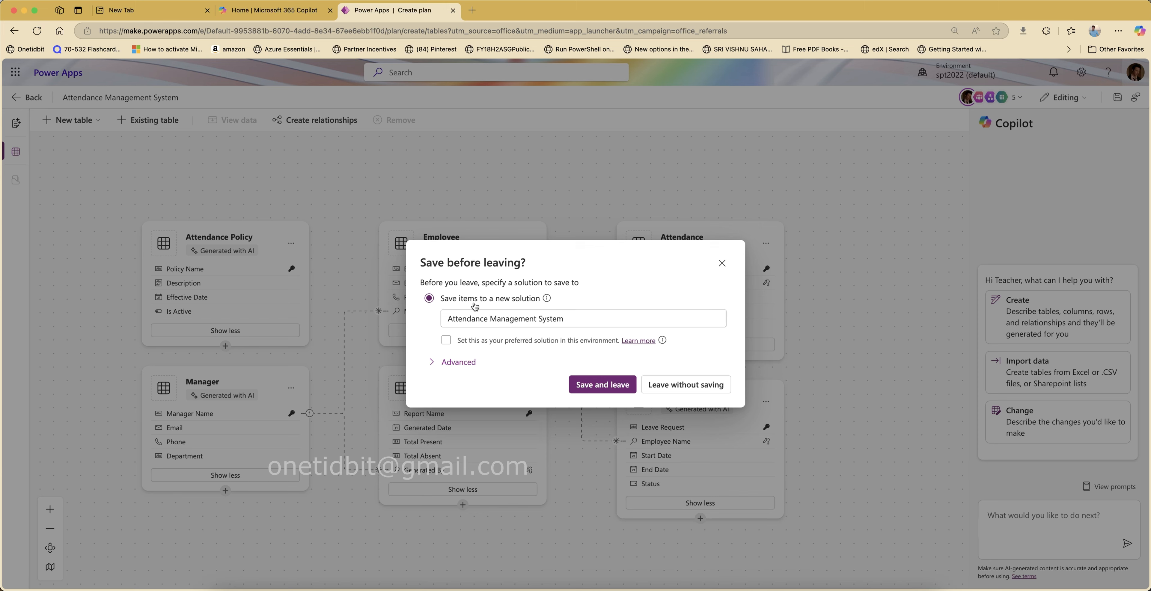
{"action": "left_click", "coordinate": [436, 362]}
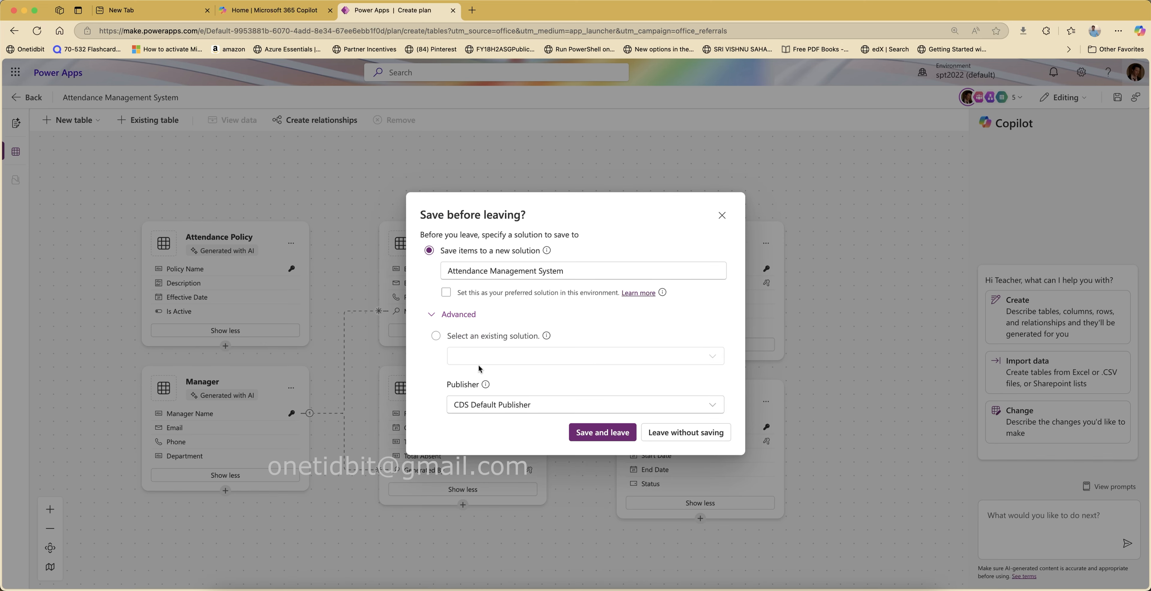
{"action": "left_click", "coordinate": [532, 405]}
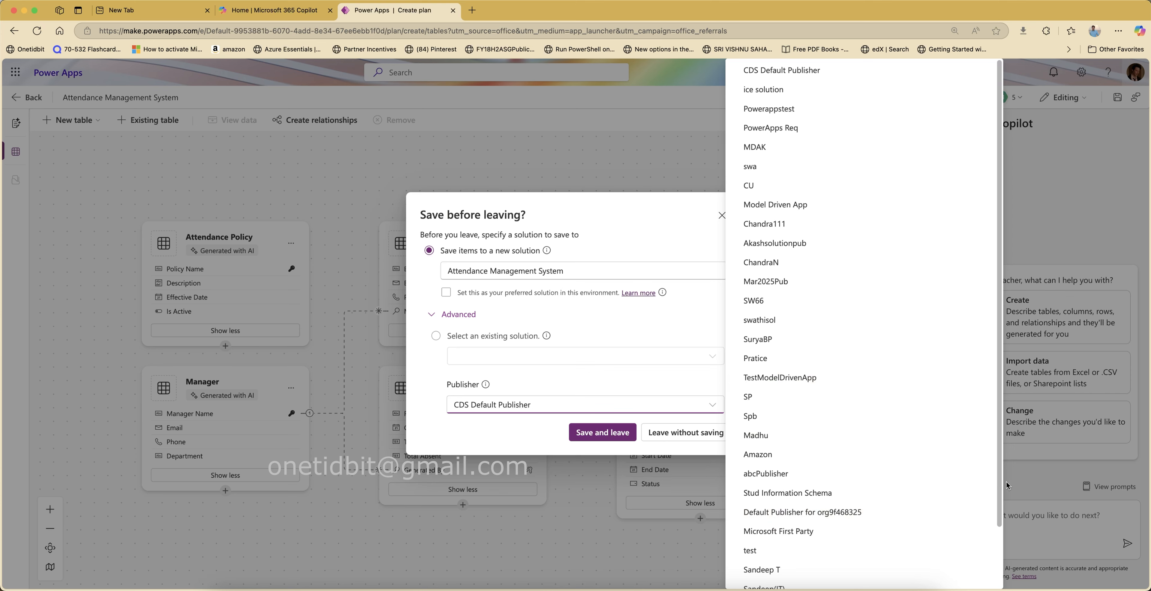
{"action": "left_click_drag", "start_coordinate": [1000, 481], "coordinate": [1016, 548]}
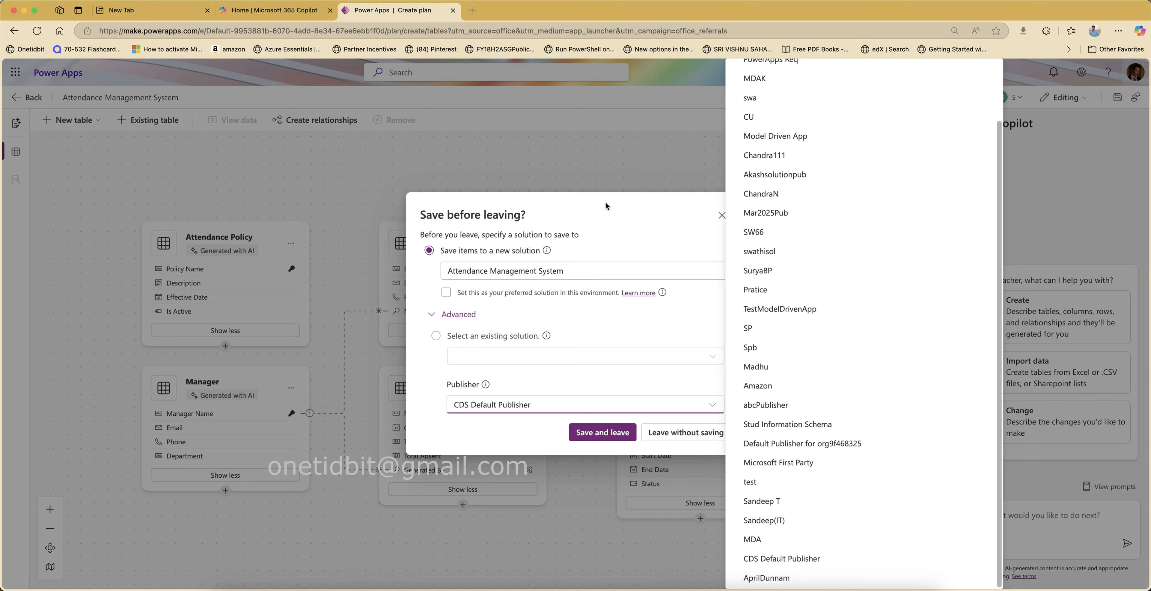
{"action": "left_click", "coordinate": [599, 213]}
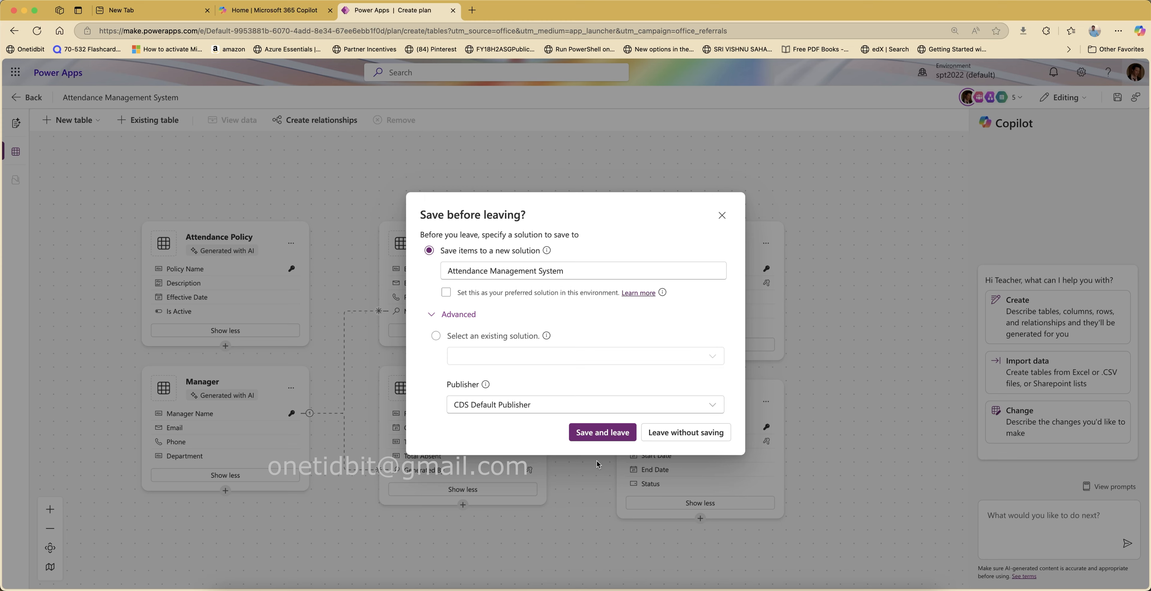
{"action": "left_click", "coordinate": [612, 433]}
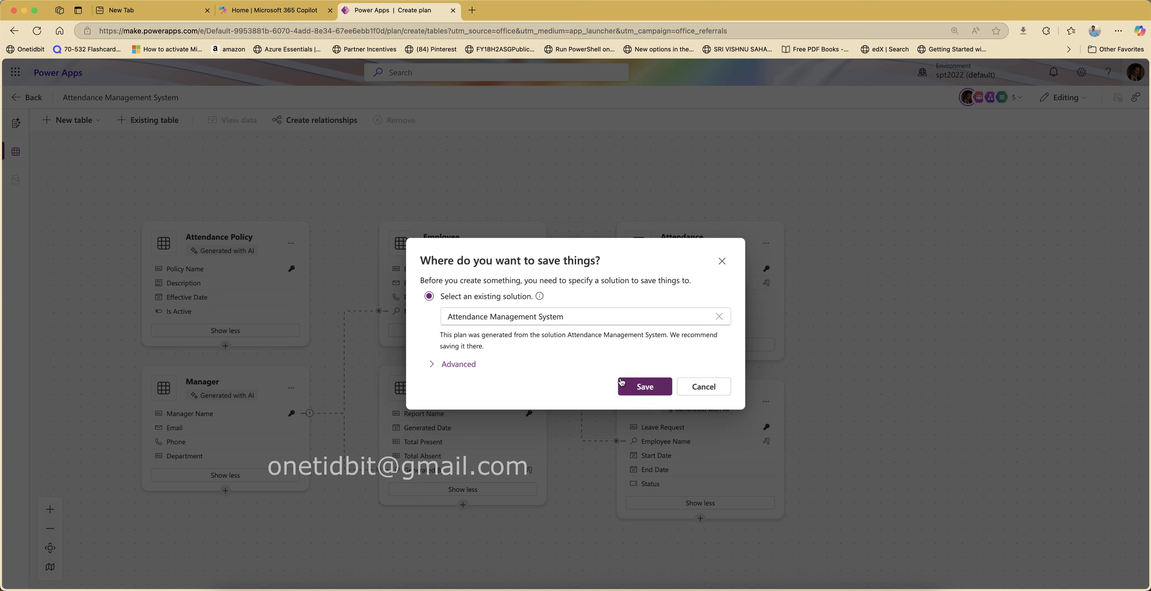
{"action": "left_click", "coordinate": [645, 387]}
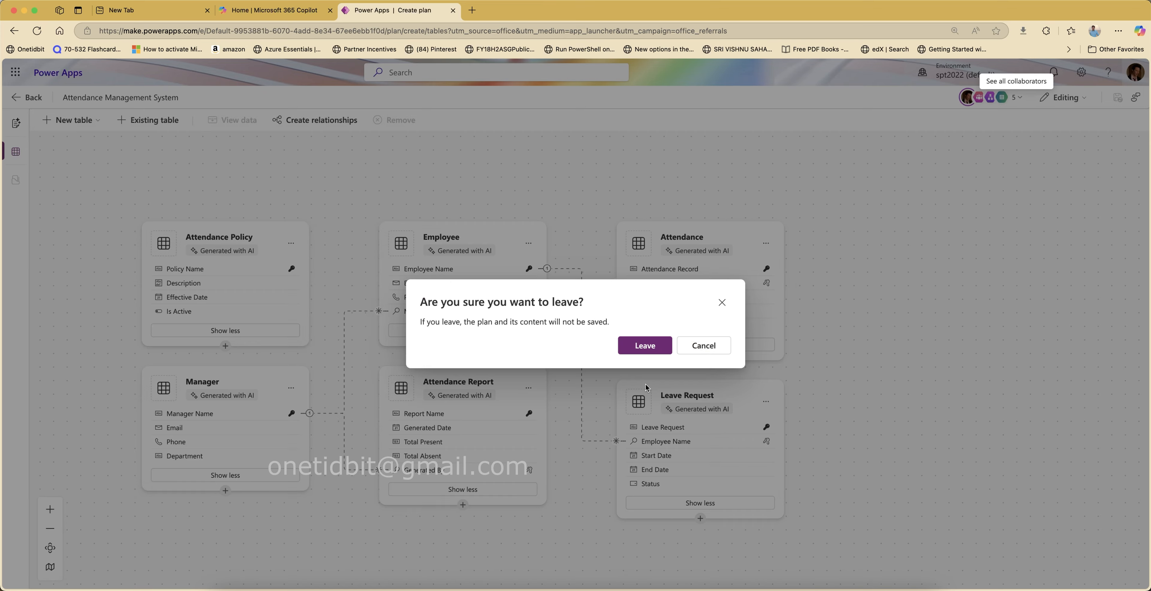
{"action": "left_click", "coordinate": [645, 346]}
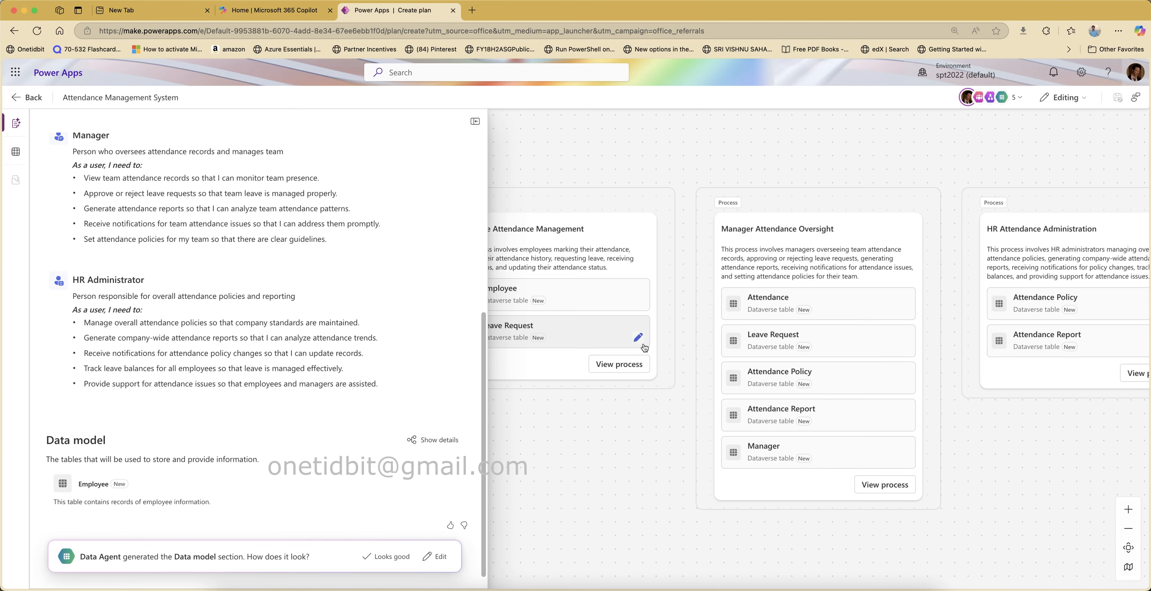
- Review the tables in the Data model section and approve it to generate the plan's technology section
{"action": "scroll", "coordinate": [245, 338], "scroll_direction": "down", "scroll_amount": 3}
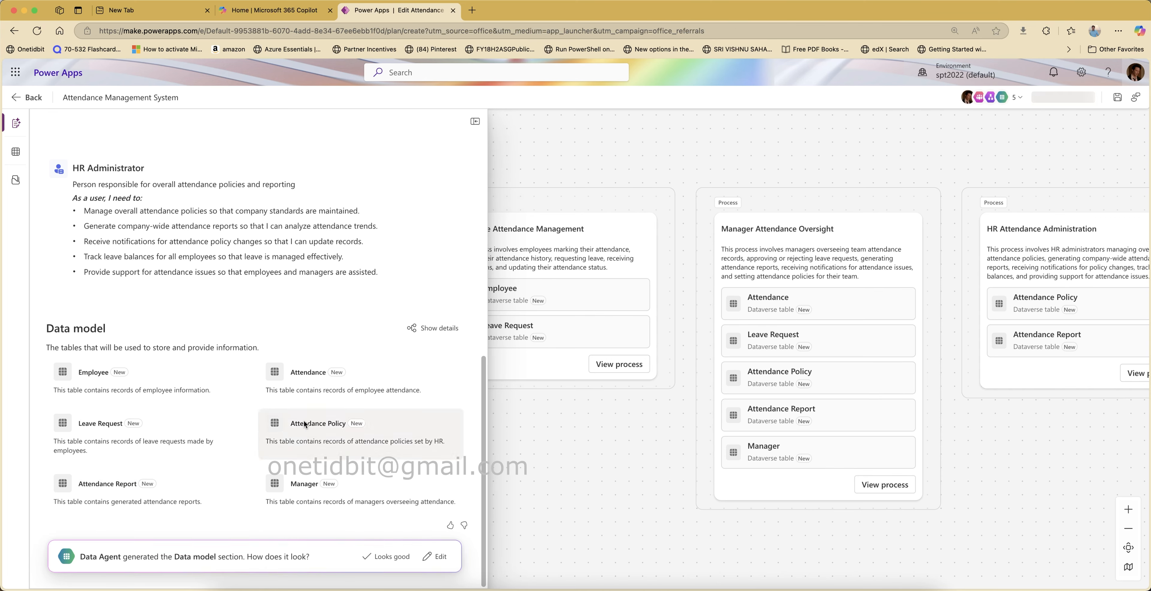
{"action": "left_click", "coordinate": [391, 557]}
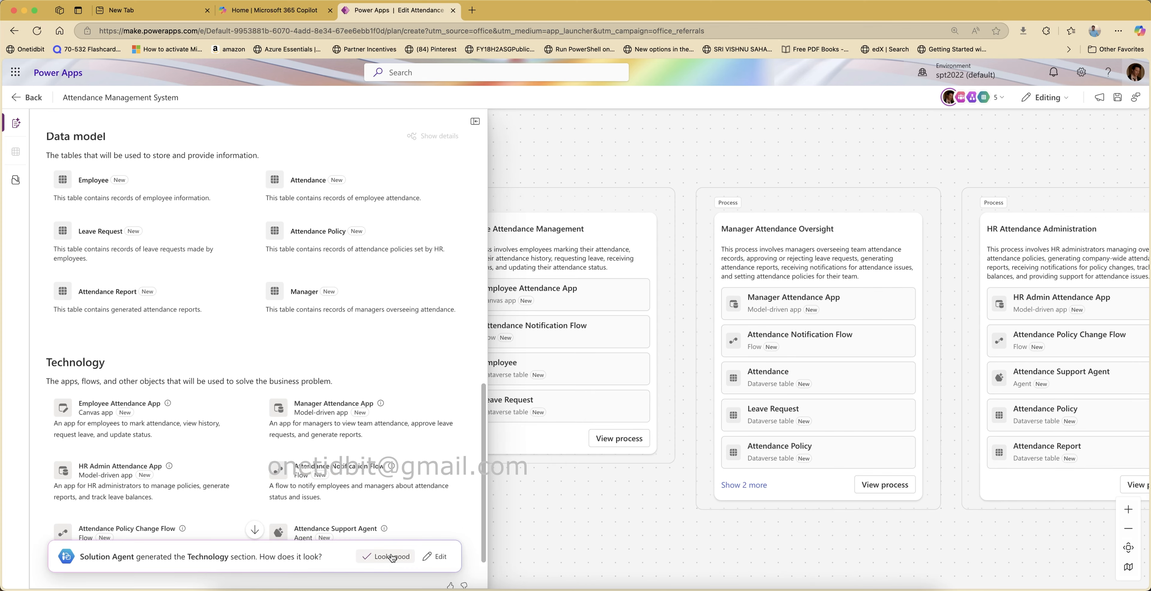
- Review the generated Technology section, approve it, and save the plan's tables
{"action": "scroll", "coordinate": [265, 301], "scroll_direction": "down", "scroll_amount": 1}
{"action": "scroll", "coordinate": [265, 298], "scroll_direction": "down", "scroll_amount": 1}
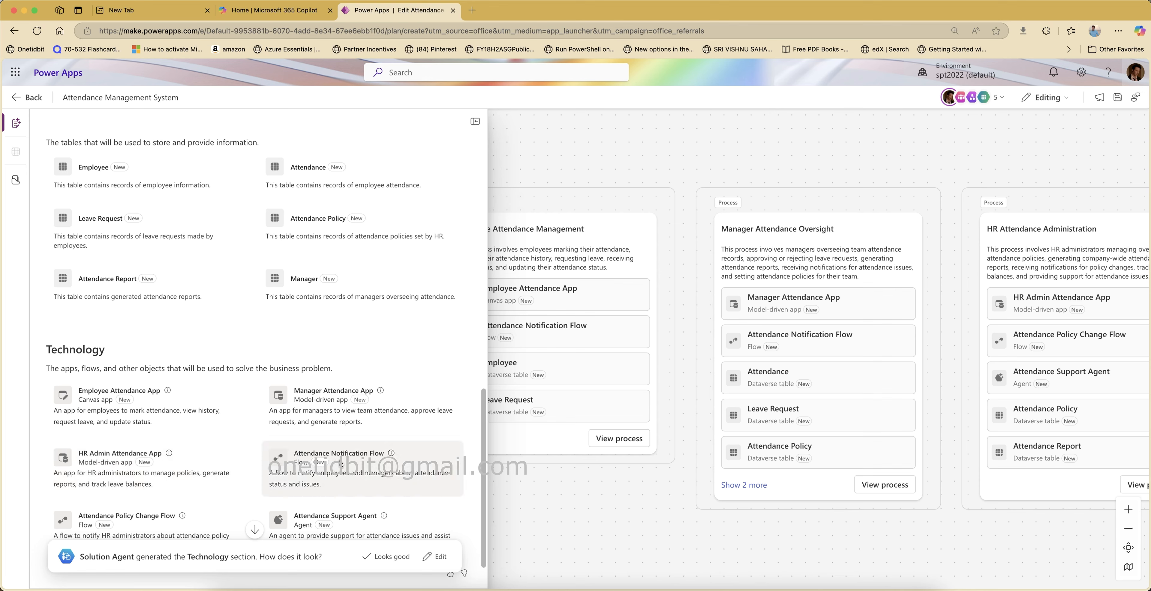
{"action": "scroll", "coordinate": [309, 459], "scroll_direction": "down", "scroll_amount": 2}
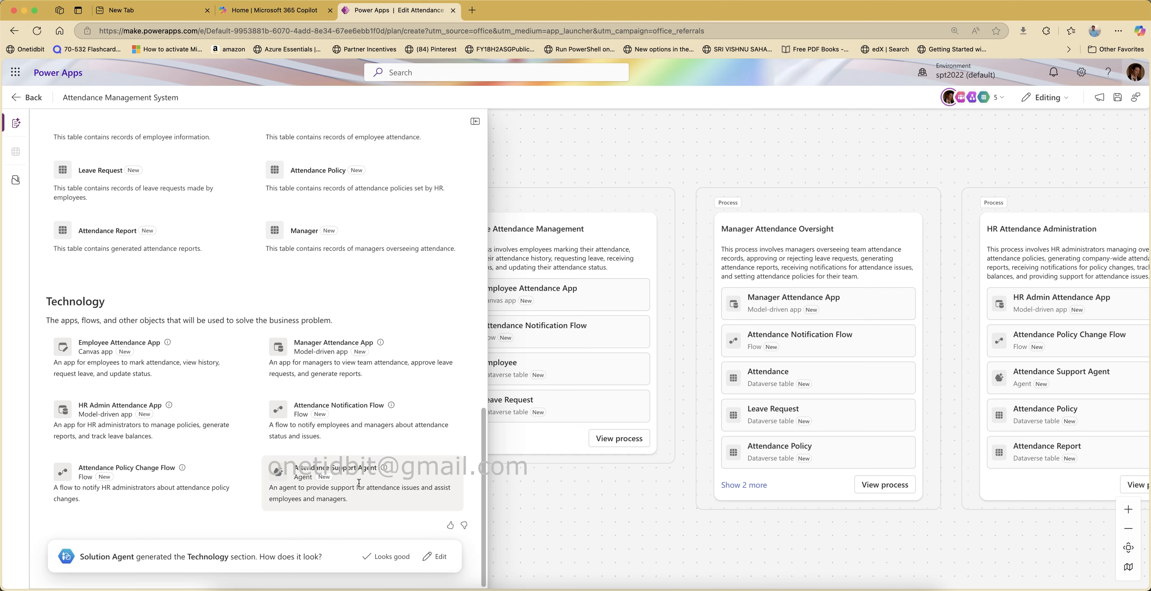
{"action": "left_click", "coordinate": [384, 559]}
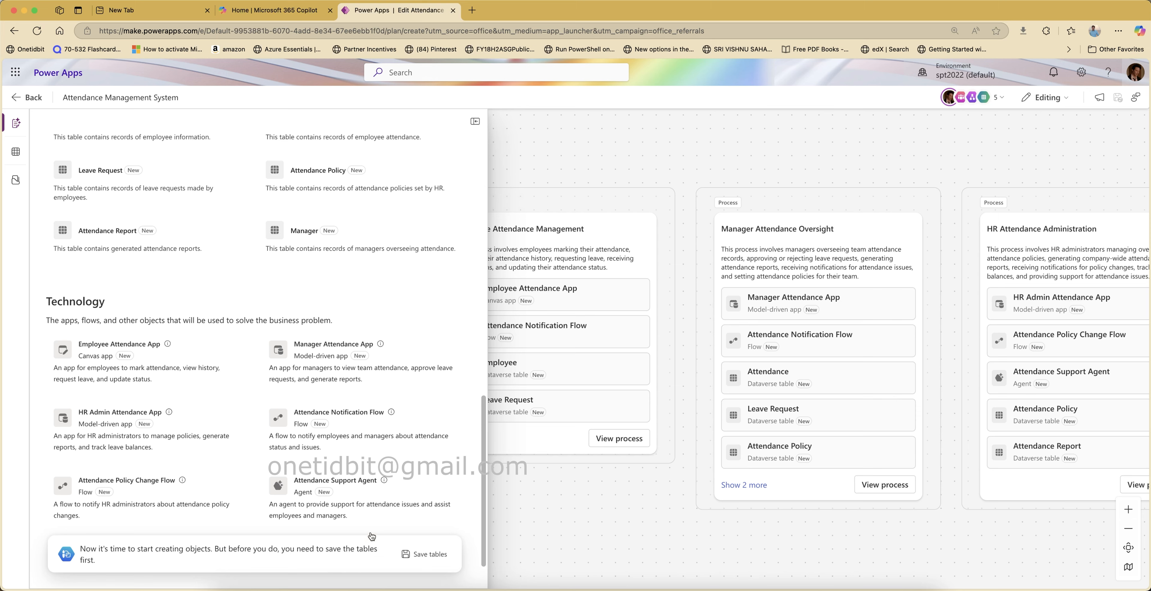
{"action": "left_click", "coordinate": [428, 556]}
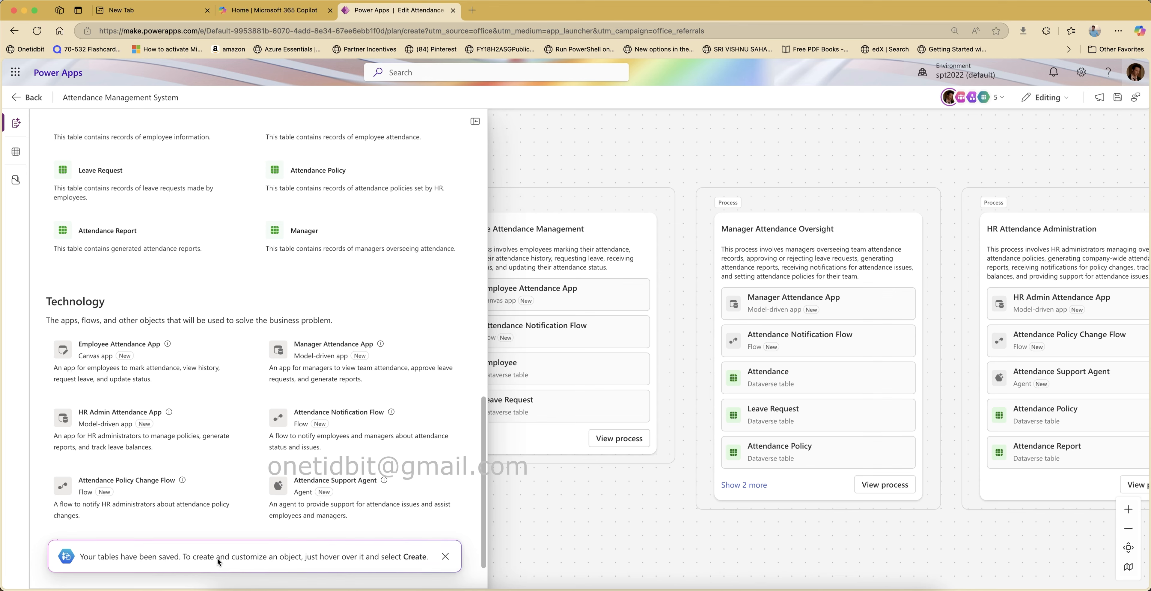
- Create the Employee Attendance App, Manager Attendance App and HR Admin Attendance App from the plan's Technology section
{"action": "scroll", "coordinate": [306, 368], "scroll_direction": "down", "scroll_amount": 2}
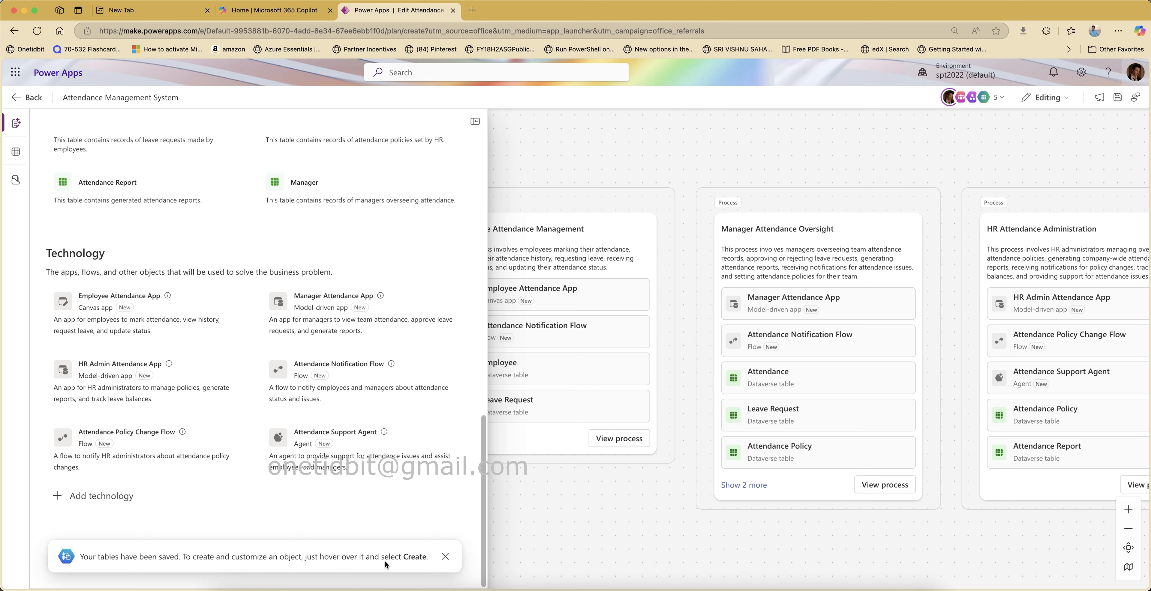
{"action": "mouse_move", "coordinate": [149, 298]}
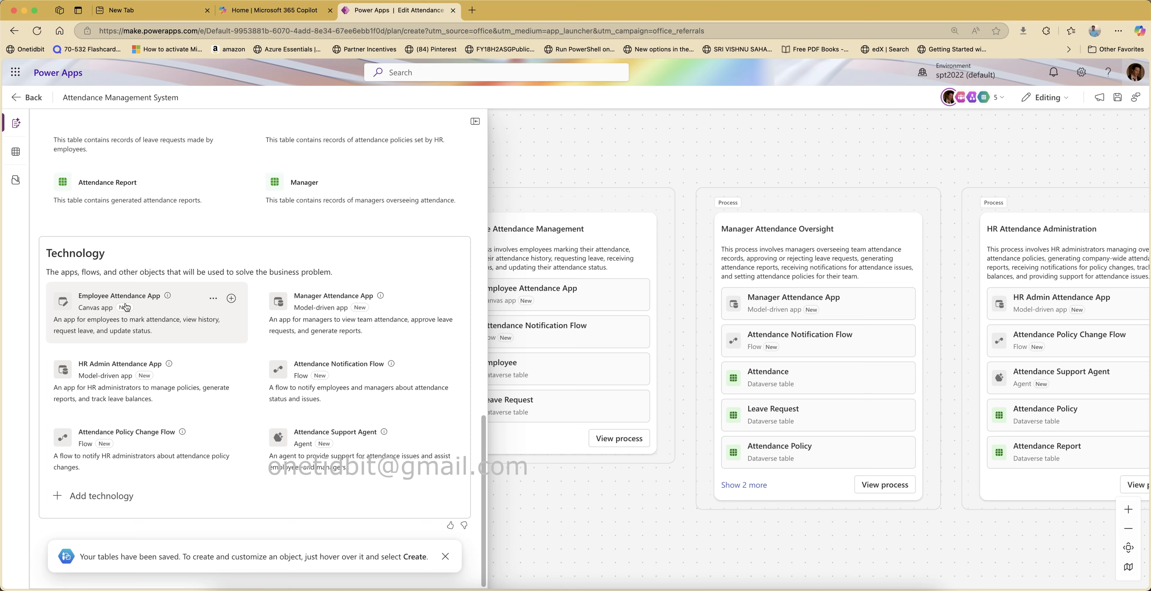
{"action": "left_click", "coordinate": [230, 299]}
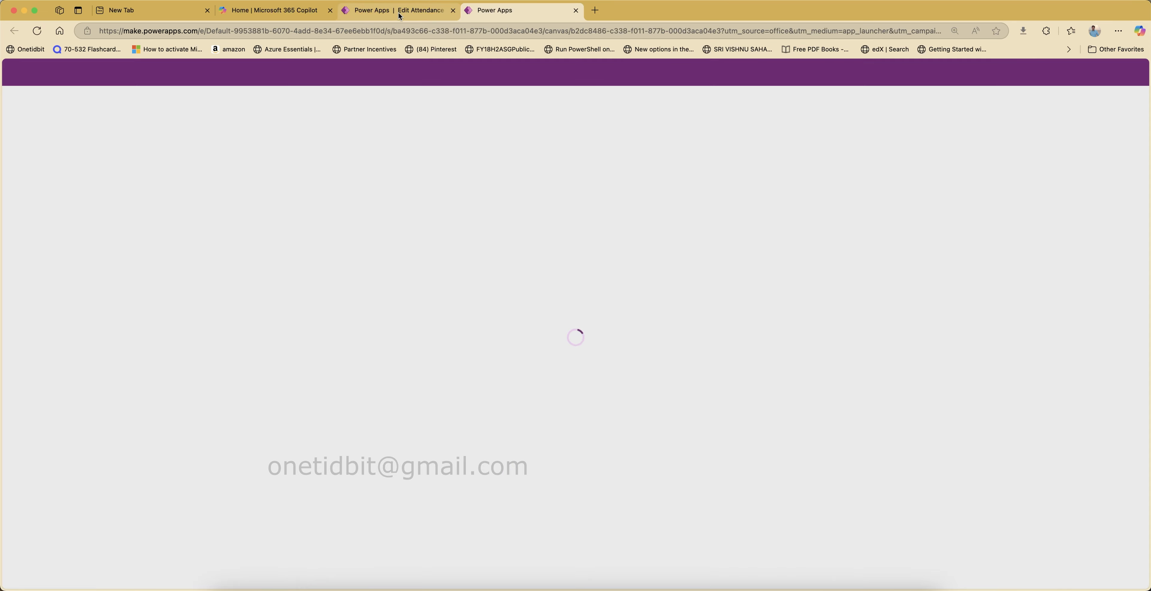
{"action": "left_click", "coordinate": [399, 13]}
{"action": "mouse_move", "coordinate": [377, 306]}
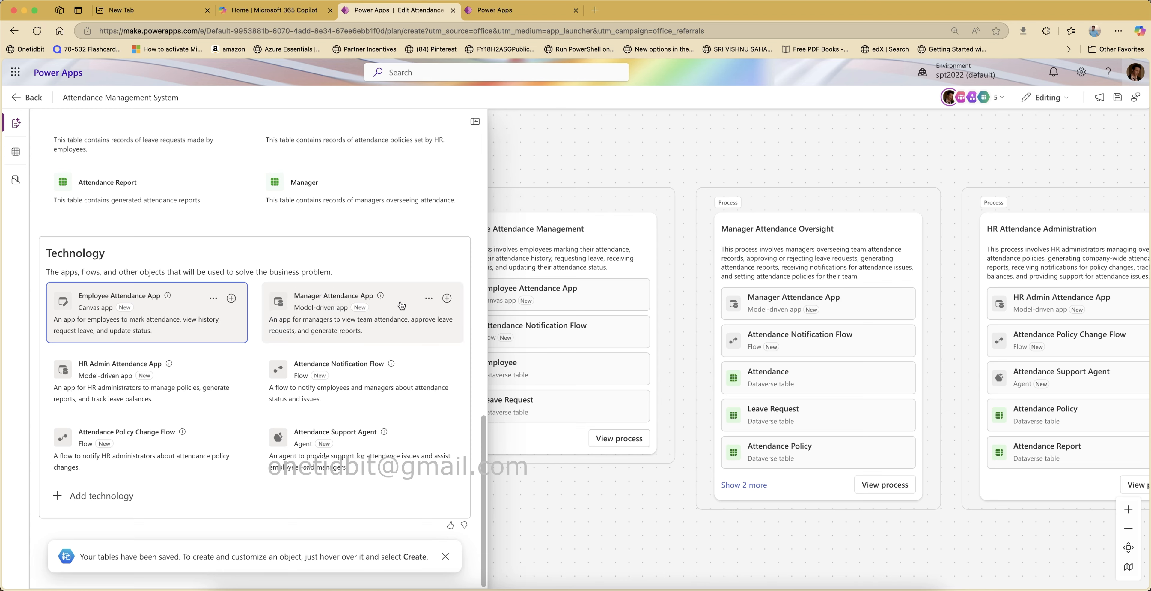
{"action": "left_click", "coordinate": [447, 298]}
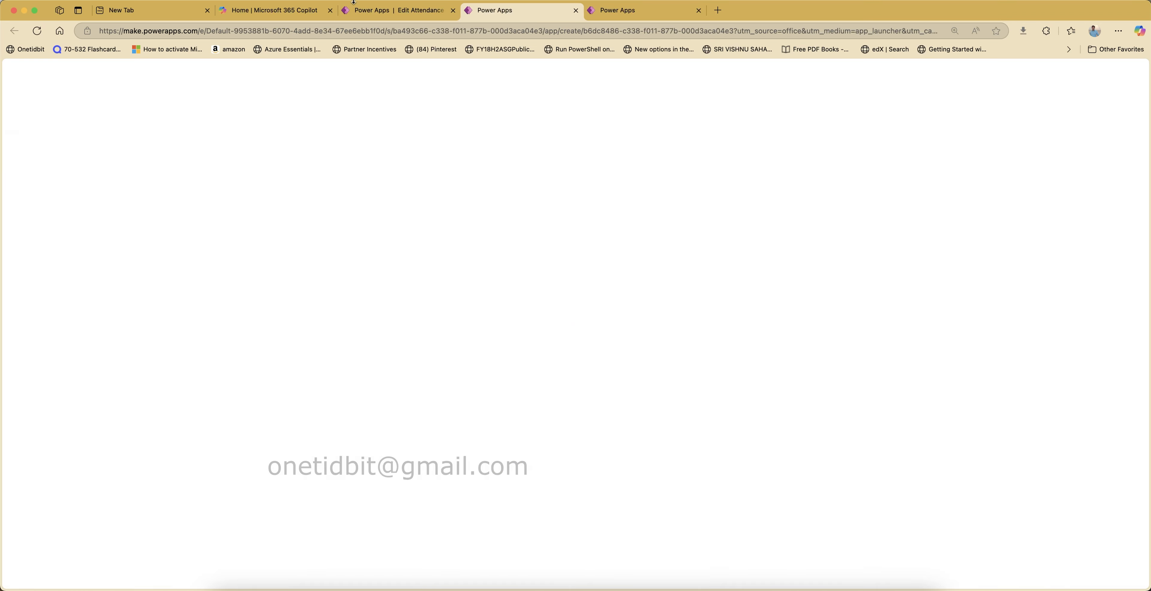
{"action": "left_click", "coordinate": [354, 3]}
{"action": "mouse_move", "coordinate": [136, 369]}
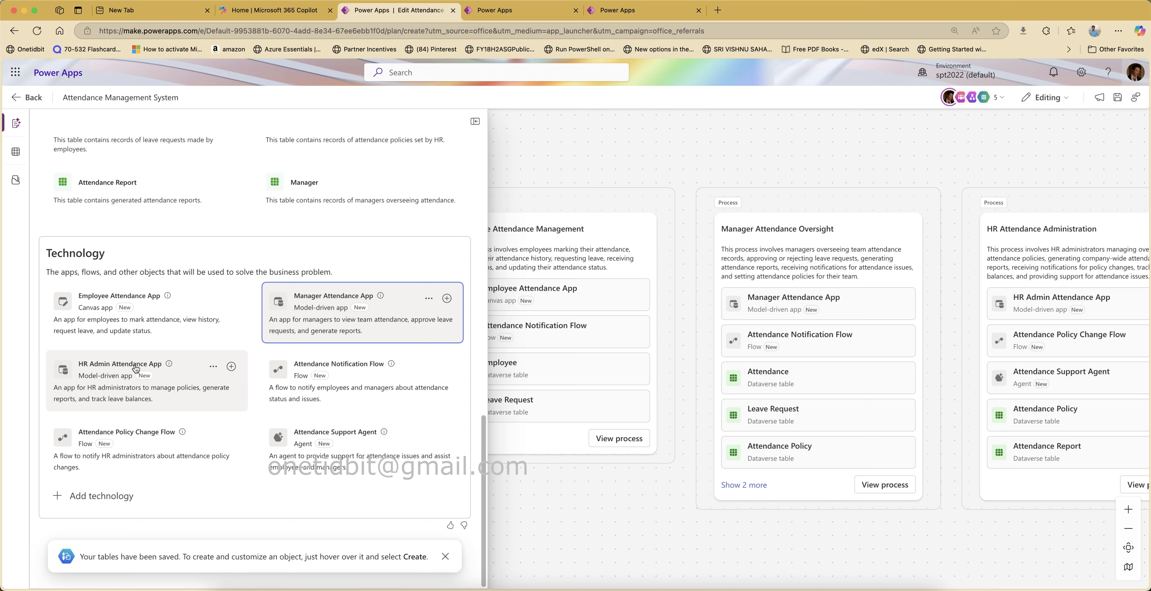
{"action": "left_click", "coordinate": [231, 366]}
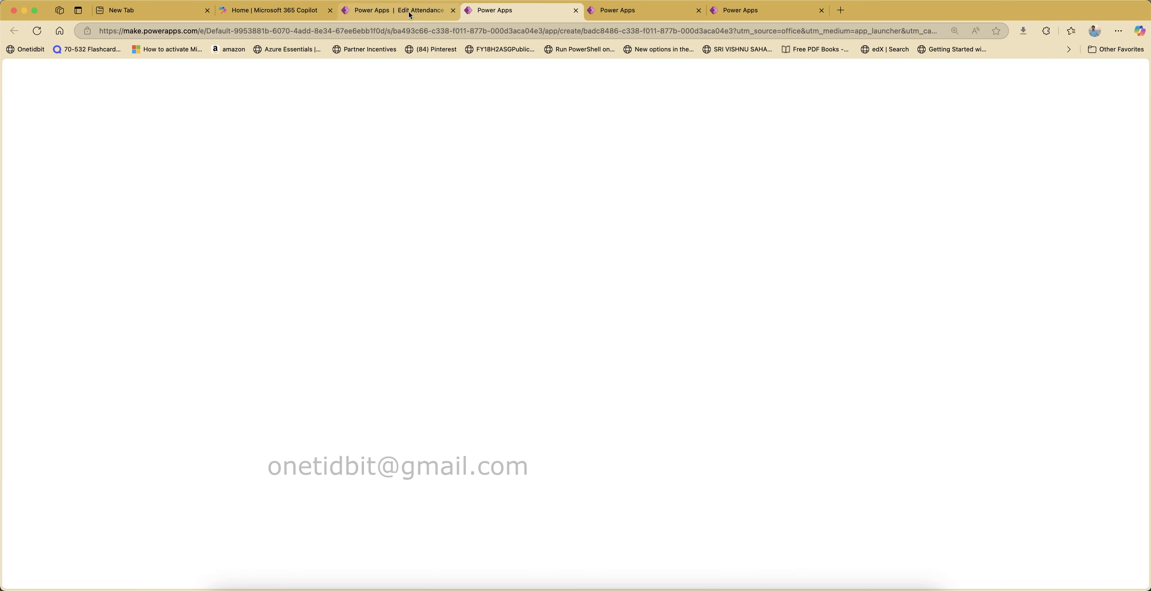
{"action": "left_click", "coordinate": [410, 16]}
- Create the Attendance Notification Flow and Attendance Policy Change Flow from the plan, returning to the plan after each
{"action": "left_click", "coordinate": [447, 367]}
{"action": "left_click", "coordinate": [414, 11]}
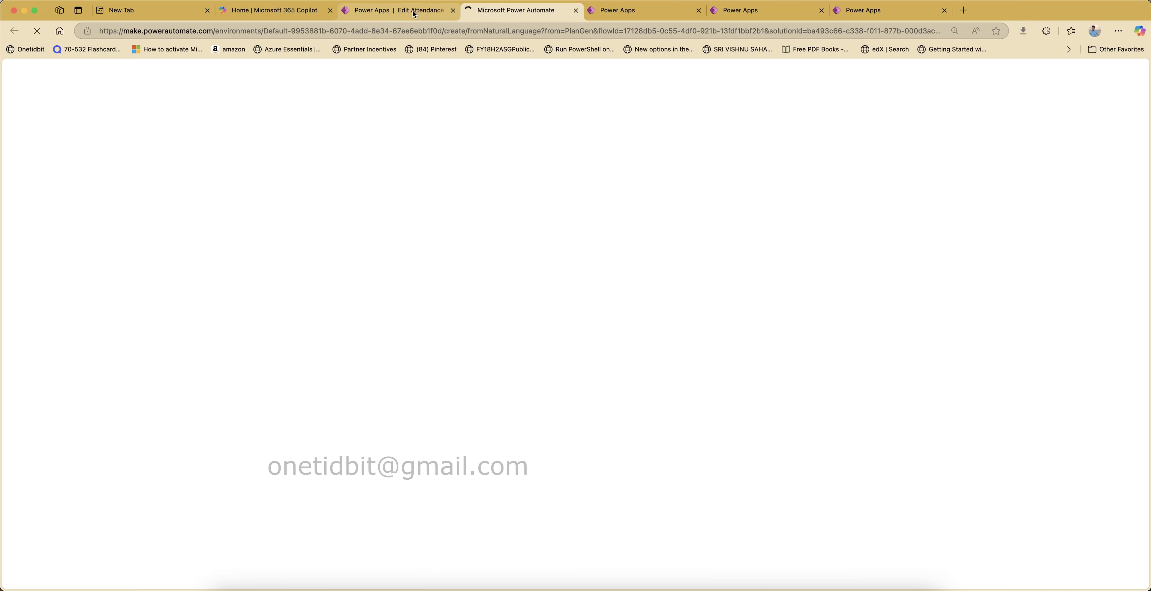
{"action": "mouse_move", "coordinate": [119, 445]}
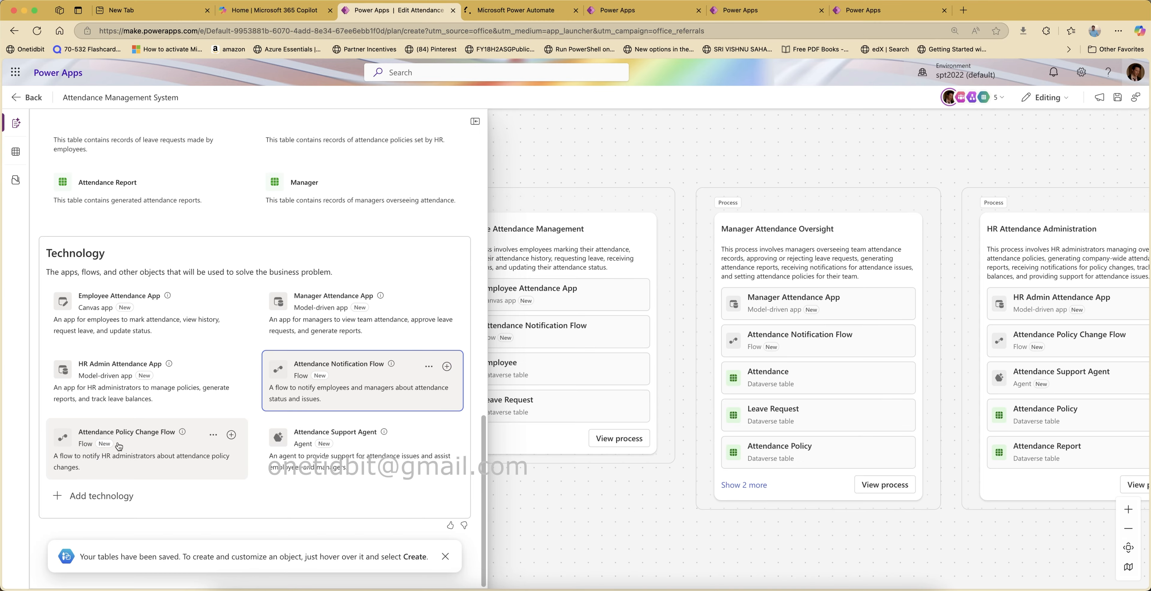
{"action": "left_click", "coordinate": [231, 436]}
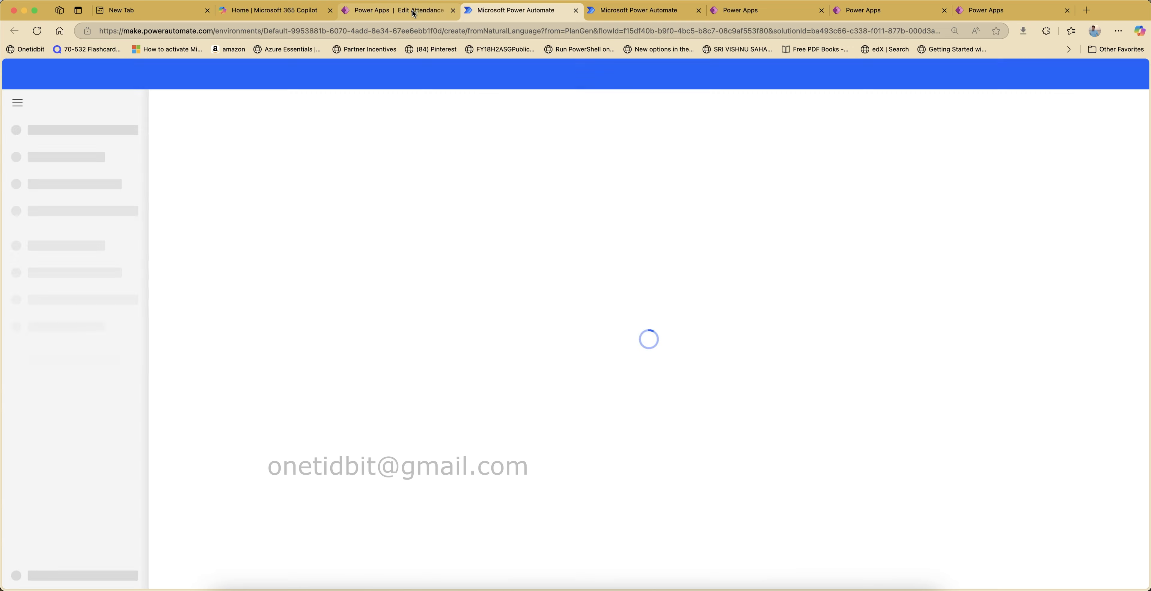
{"action": "left_click", "coordinate": [420, 14]}
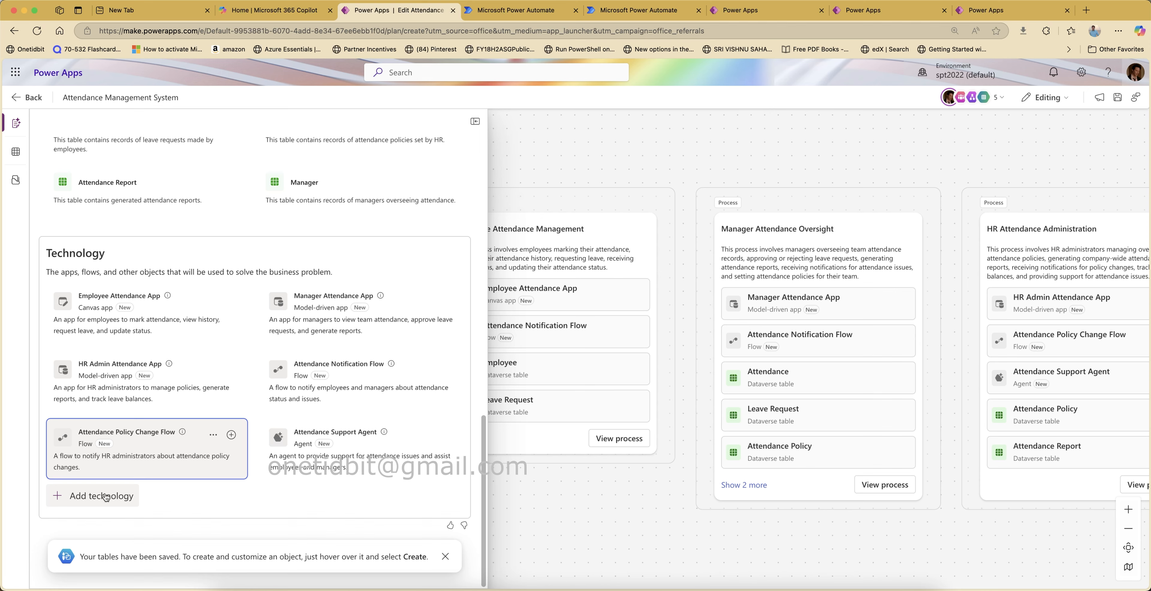
- Browse the existing apps that can be added to the plan's Technology section
{"action": "left_click", "coordinate": [80, 499]}
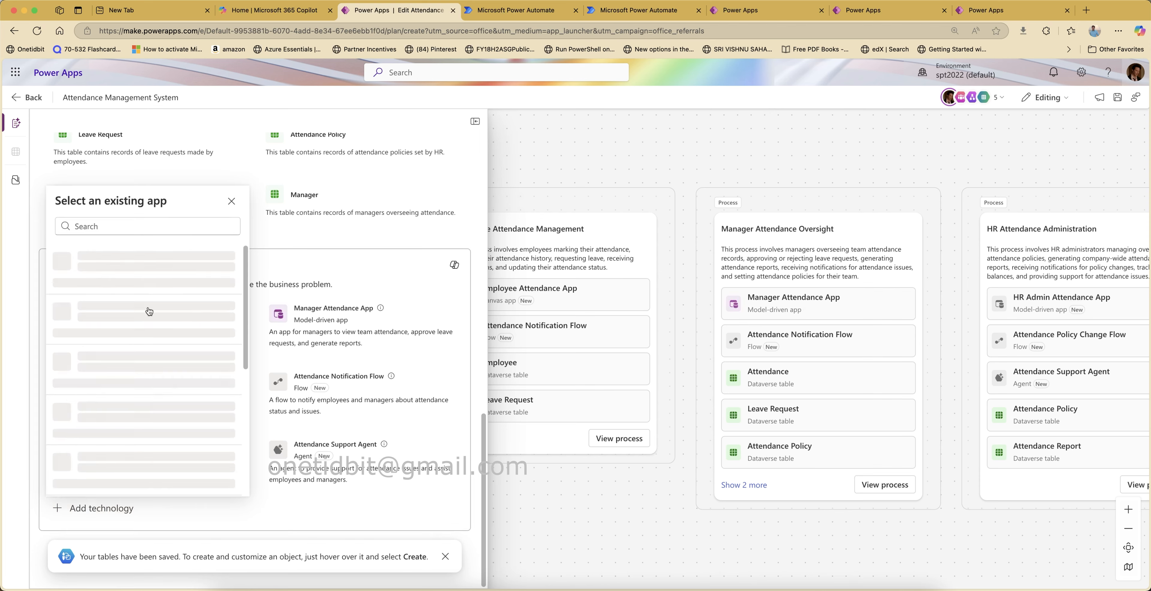
{"action": "scroll", "coordinate": [143, 378], "scroll_direction": "down", "scroll_amount": 10}
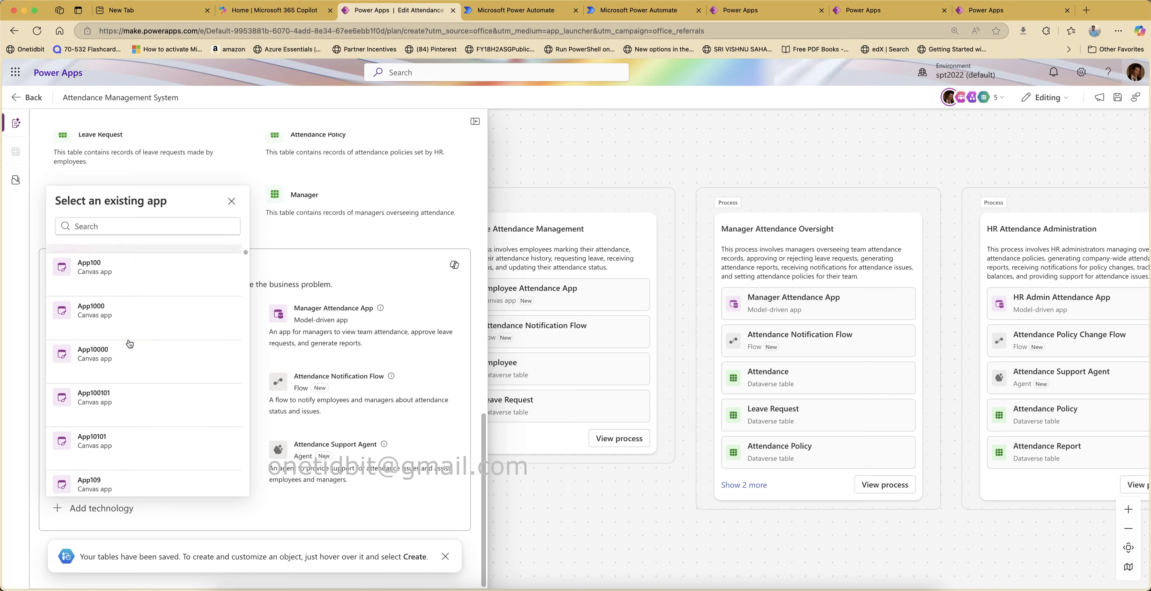
{"action": "left_click", "coordinate": [231, 201]}
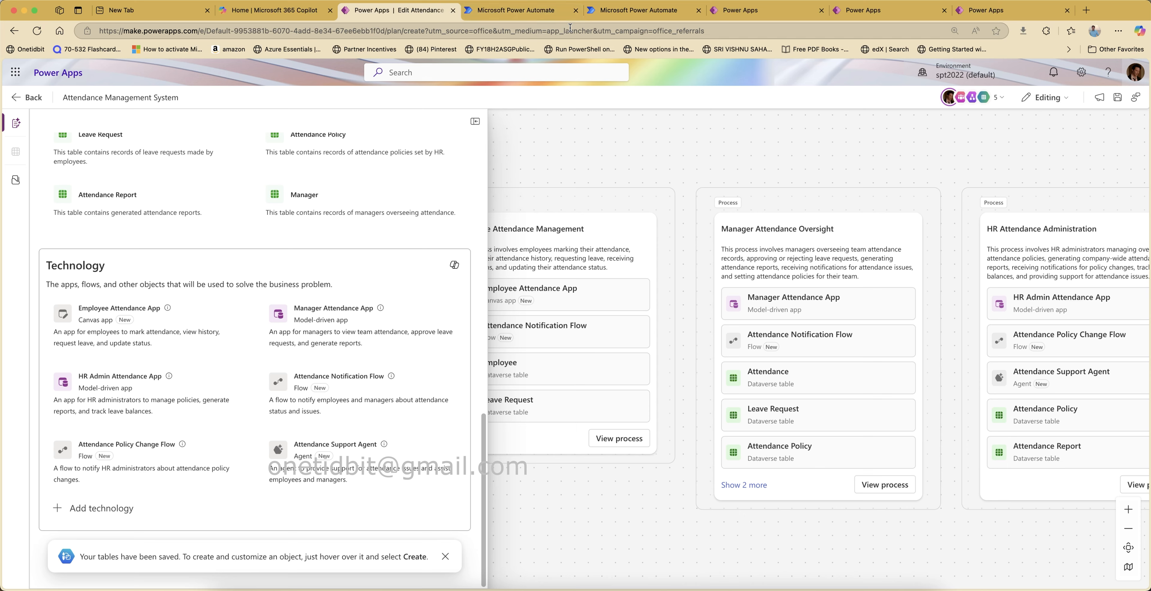
- Check the generated descriptions and suggestions for both attendance flows in Power Automate
{"action": "left_click", "coordinate": [510, 13]}
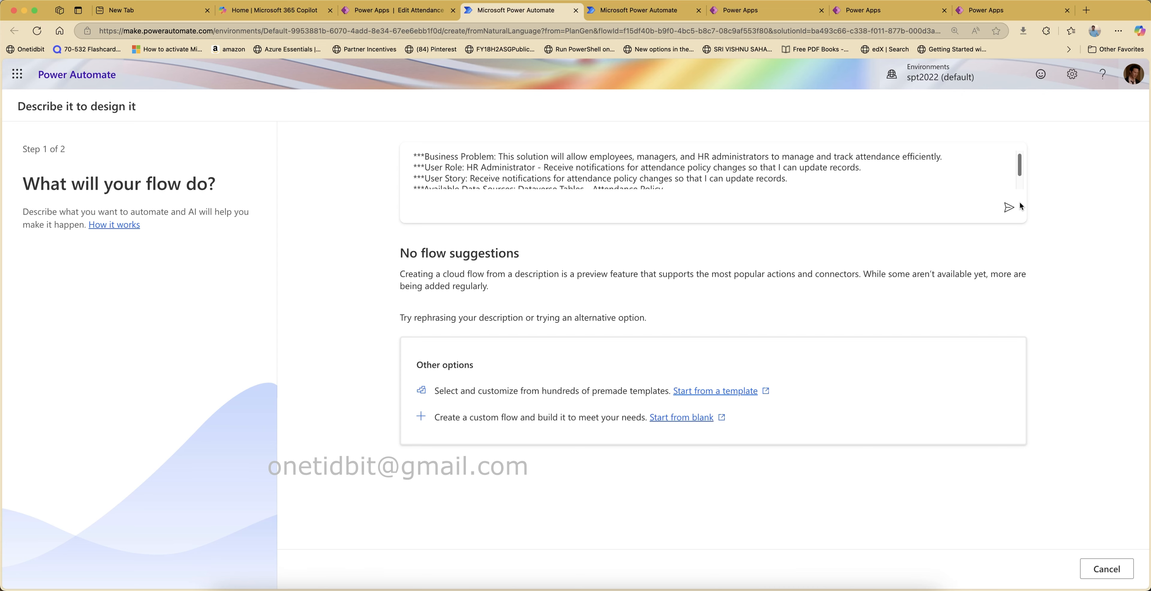
{"action": "left_click", "coordinate": [595, 11]}
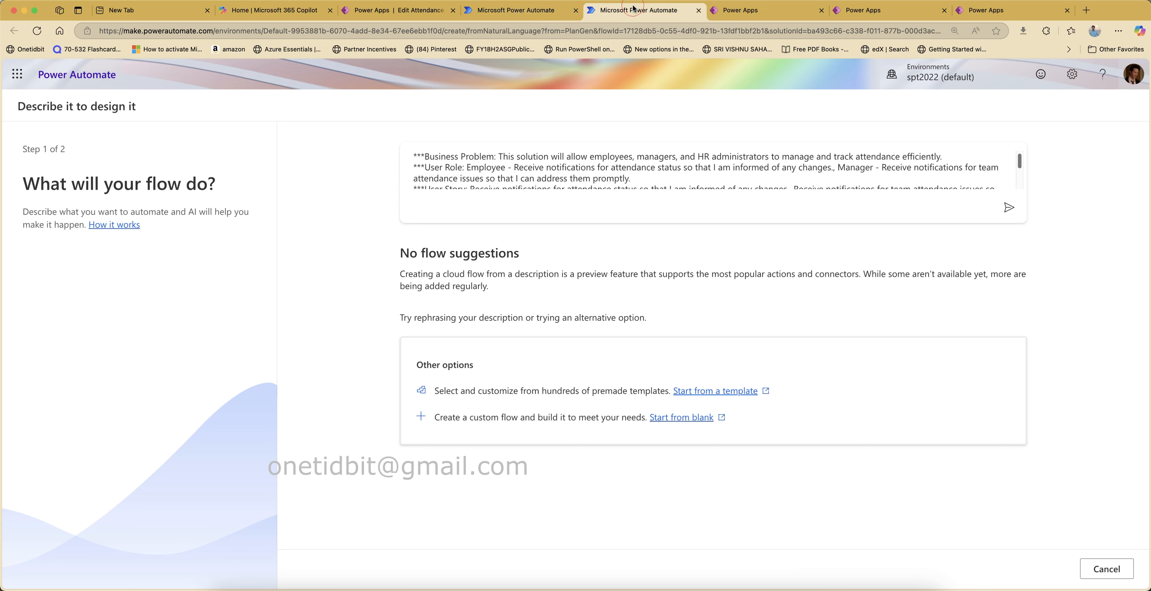
- Switch to the HR Admin Attendance App in Power Apps and read the plan details of all its pages
{"action": "left_click", "coordinate": [763, 8]}
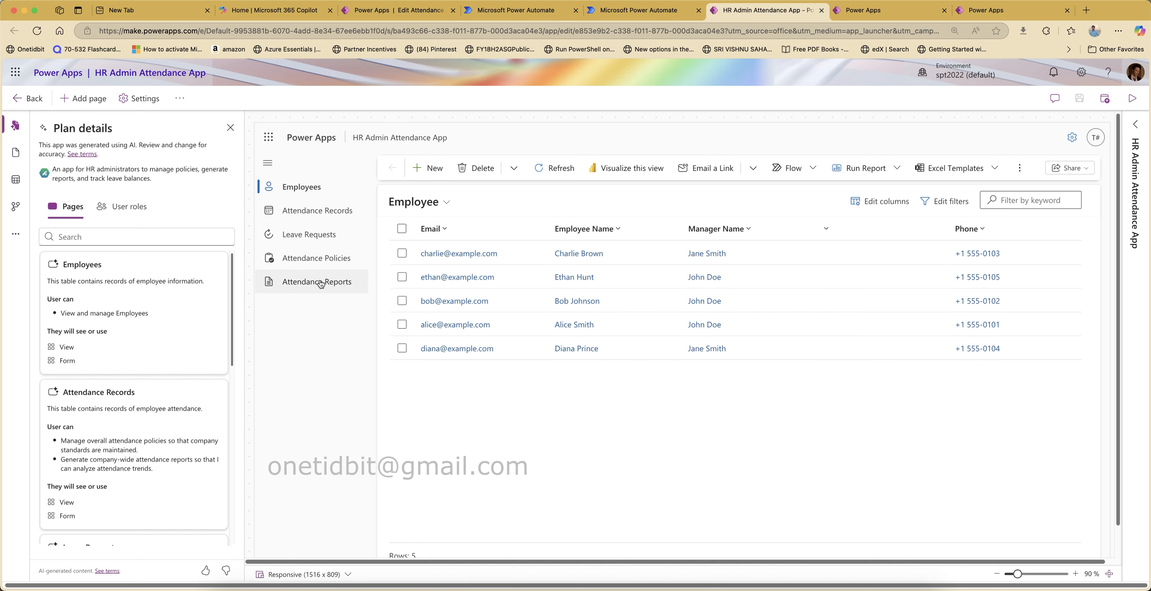
{"action": "scroll", "coordinate": [96, 268], "scroll_direction": "down", "scroll_amount": 5}
{"action": "scroll", "coordinate": [94, 289], "scroll_direction": "up", "scroll_amount": 5}
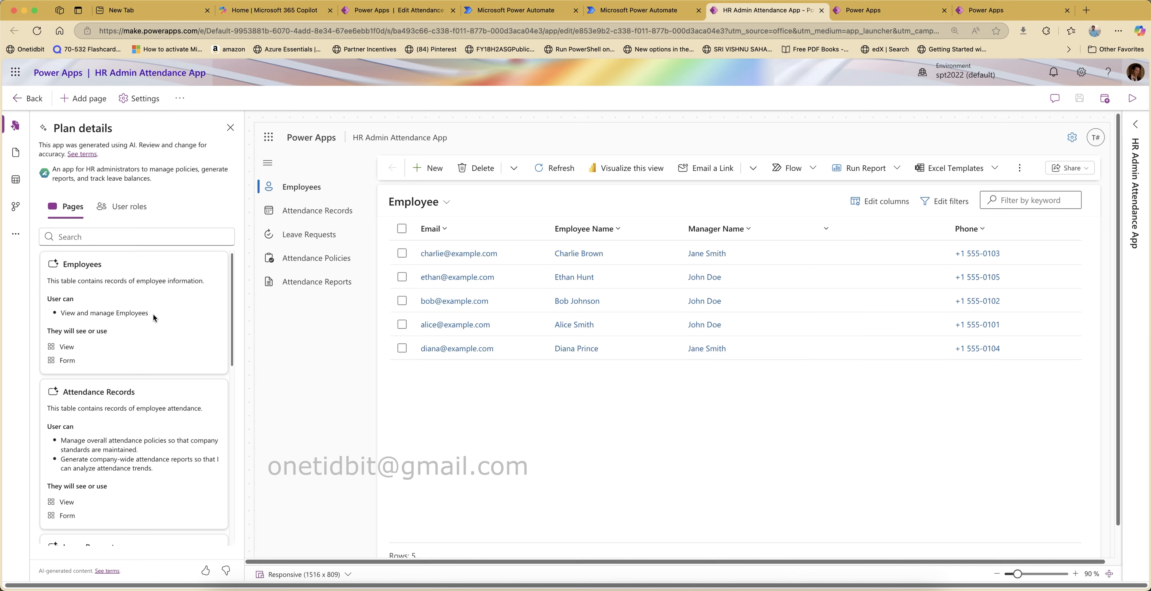
{"action": "scroll", "coordinate": [152, 316], "scroll_direction": "down", "scroll_amount": 3}
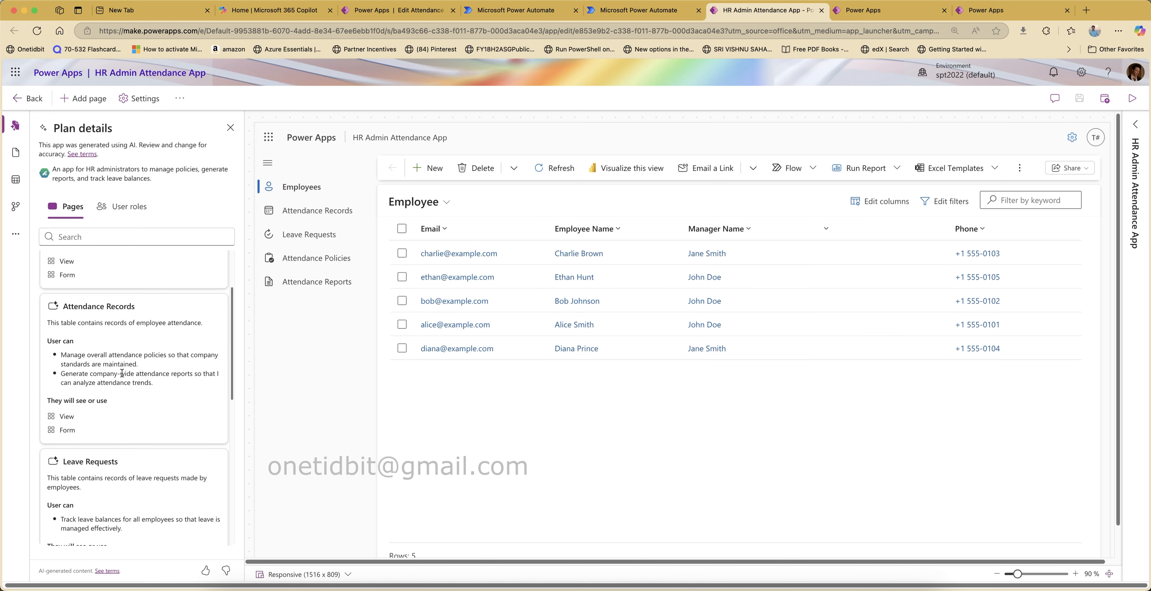
{"action": "scroll", "coordinate": [170, 355], "scroll_direction": "down", "scroll_amount": 6}
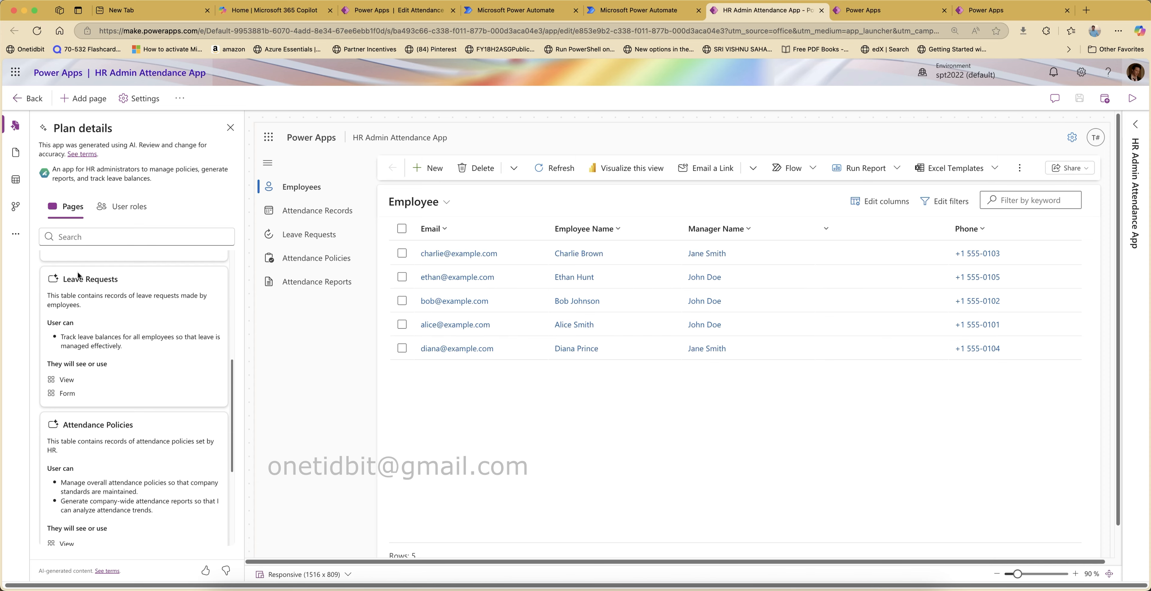
{"action": "scroll", "coordinate": [174, 311], "scroll_direction": "down", "scroll_amount": 4}
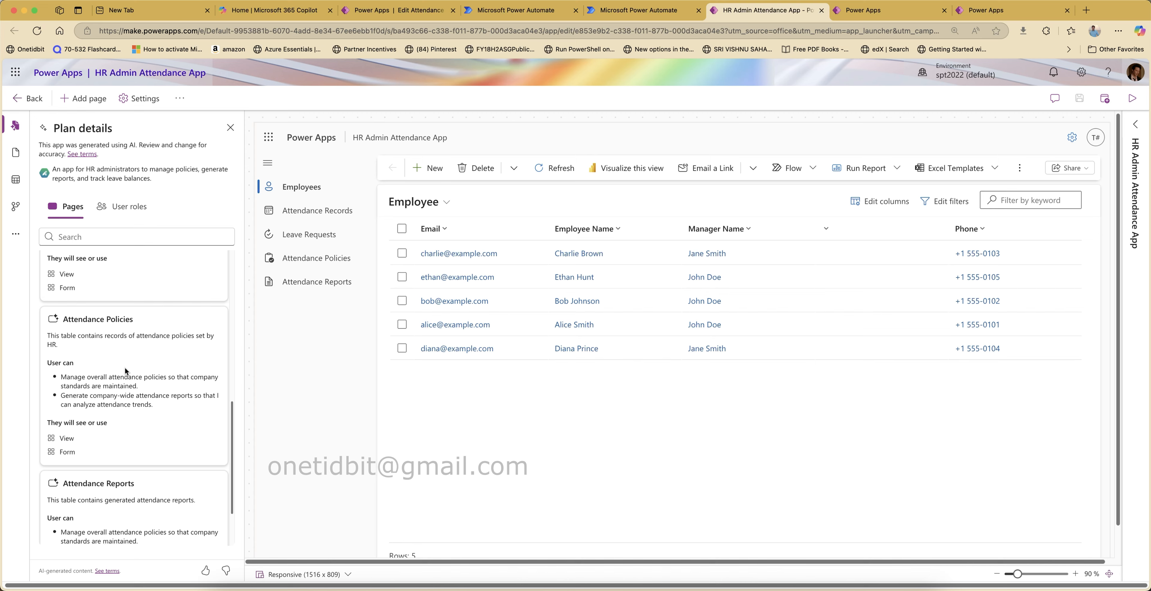
{"action": "scroll", "coordinate": [119, 363], "scroll_direction": "down", "scroll_amount": 3}
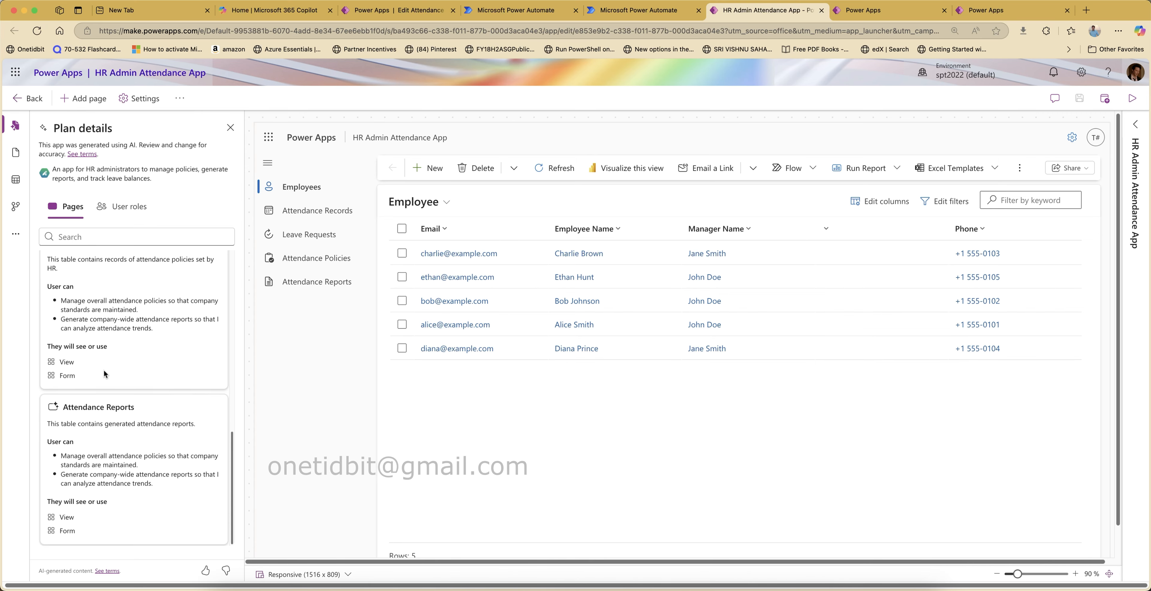
{"action": "scroll", "coordinate": [120, 335], "scroll_direction": "up", "scroll_amount": 20}
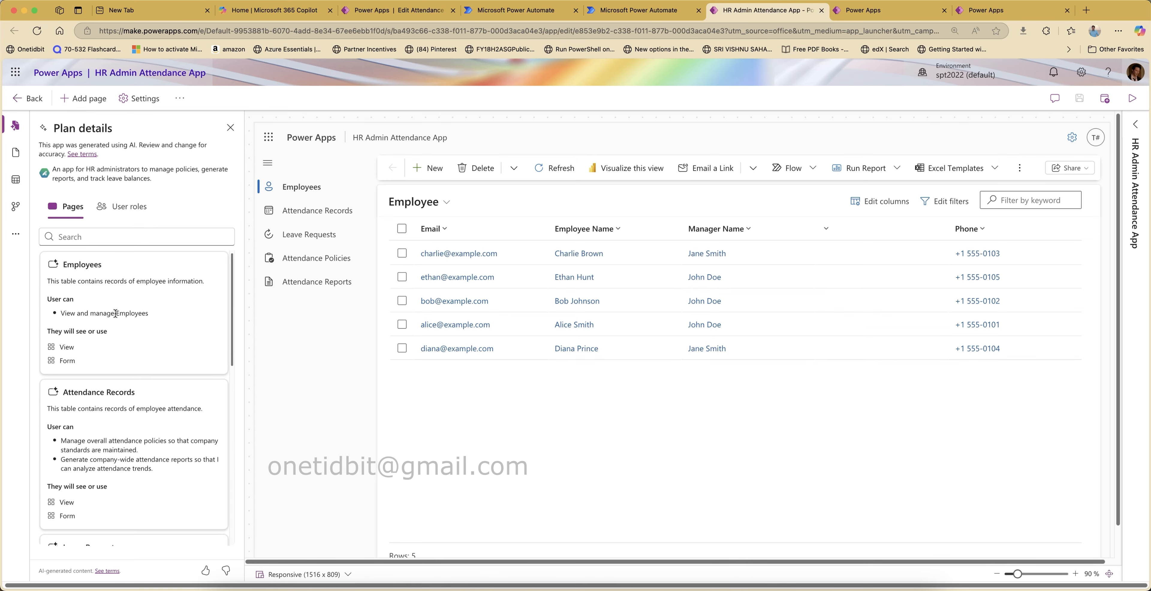
- Close the plan details and play the HR Admin Attendance App, publishing its unpublished changes
{"action": "left_click", "coordinate": [230, 126]}
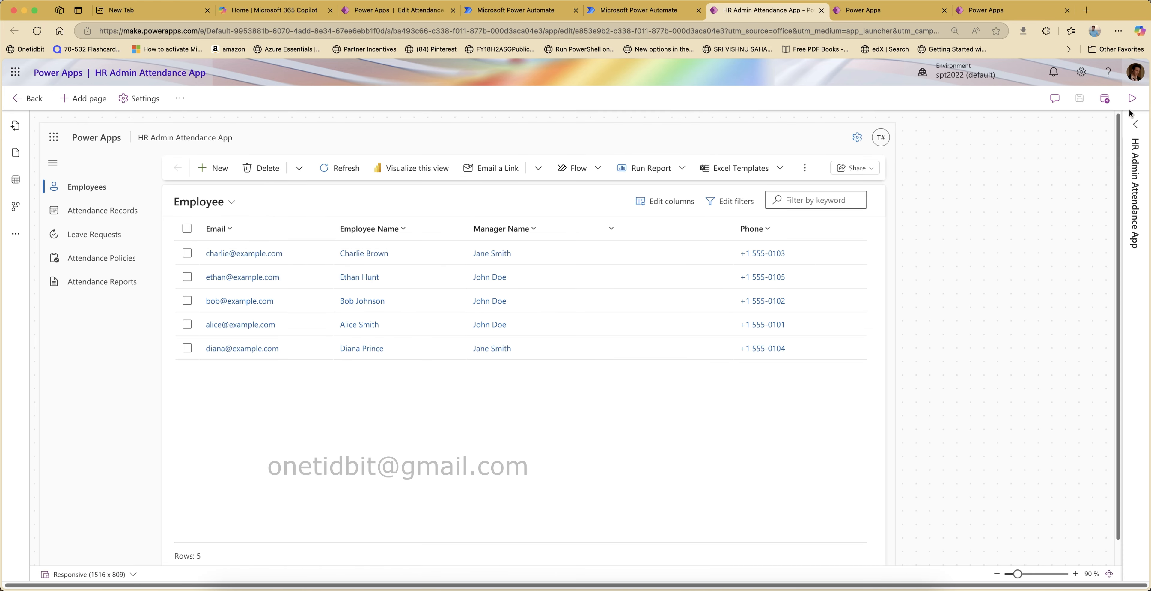
{"action": "left_click", "coordinate": [1131, 98]}
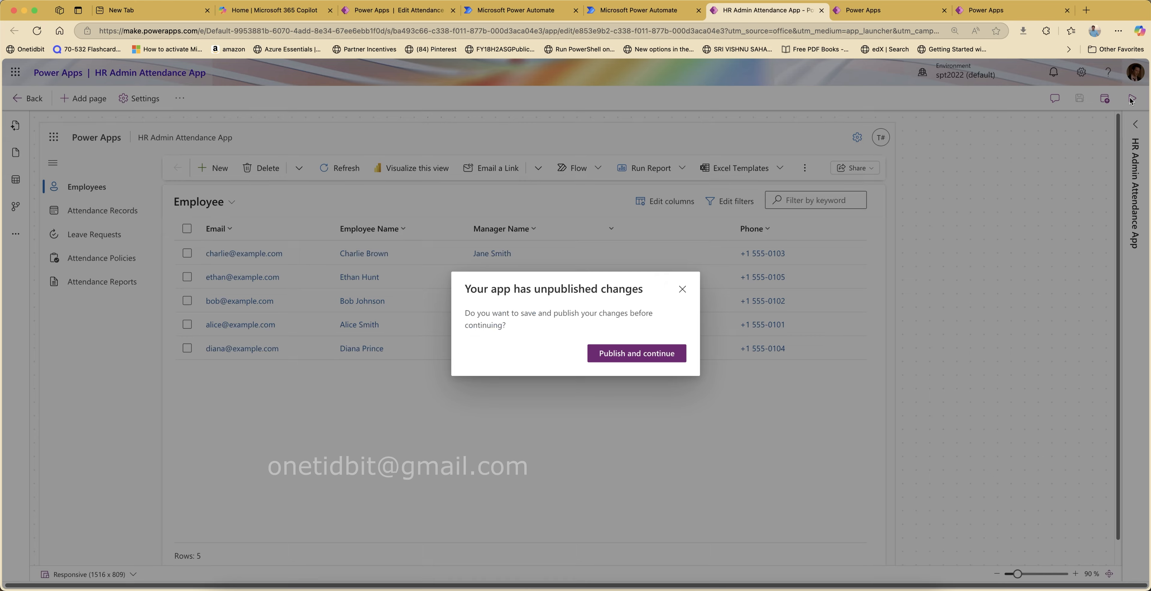
{"action": "left_click", "coordinate": [648, 357]}
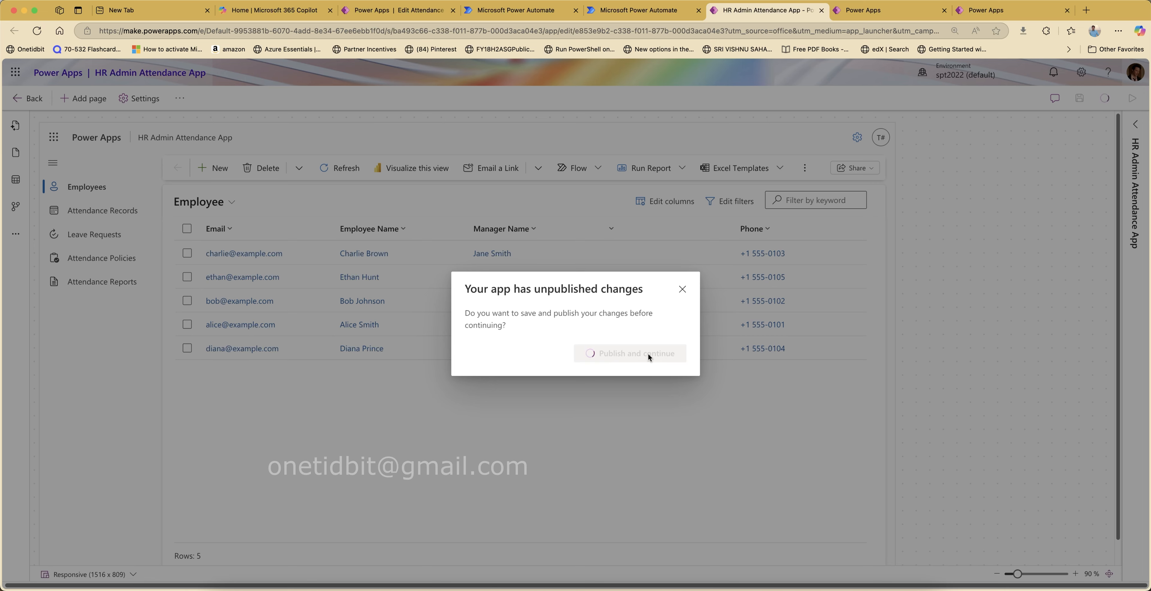
- Look at the Manager Attendance App, and preview the Employees and Attendance Records screens of the Employee Attendance App
{"action": "left_click", "coordinate": [872, 10]}
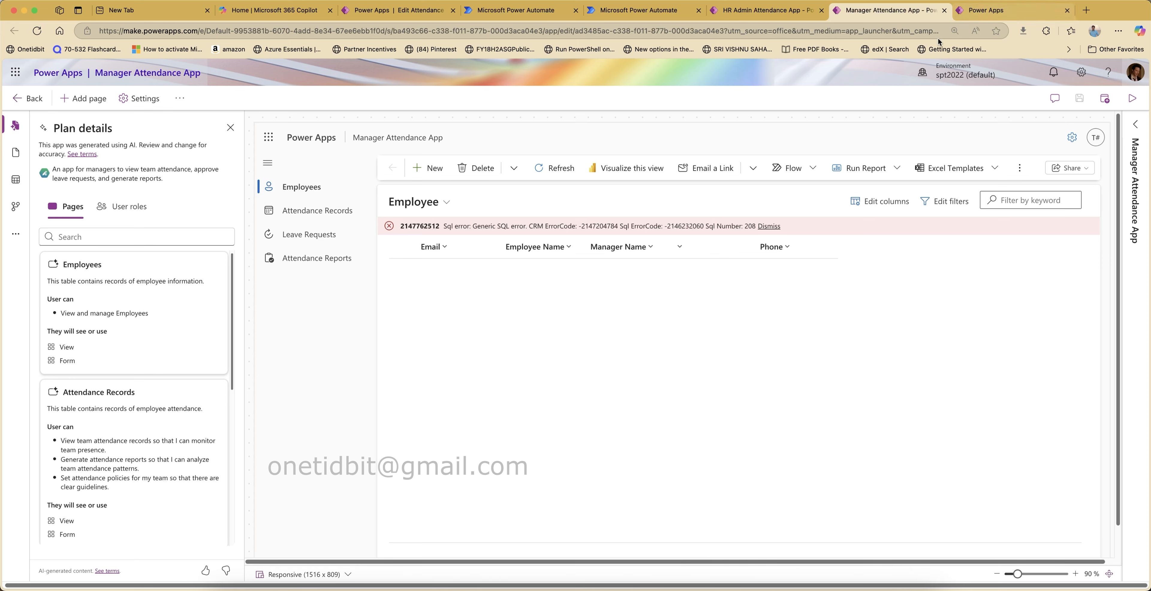
{"action": "left_click", "coordinate": [999, 18]}
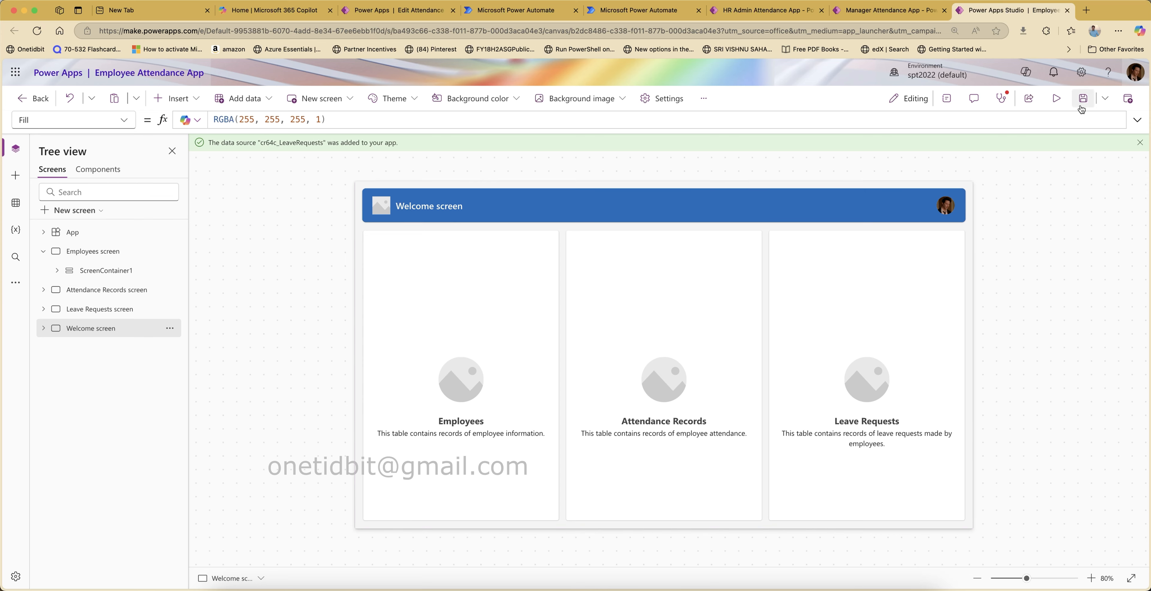
{"action": "left_click", "coordinate": [1056, 98]}
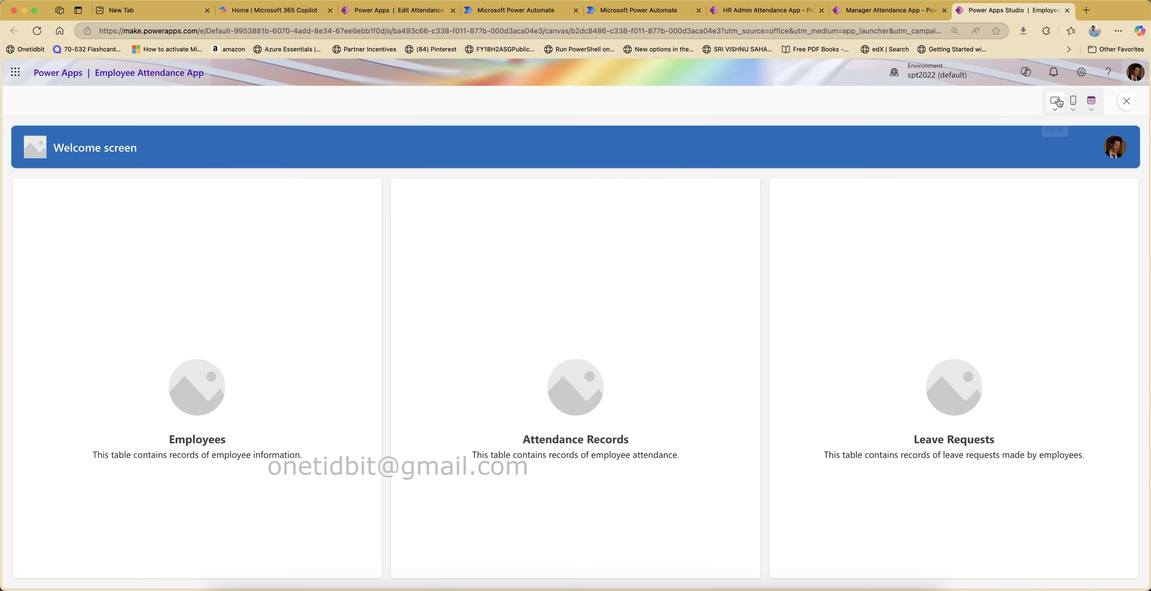
{"action": "left_click", "coordinate": [204, 440]}
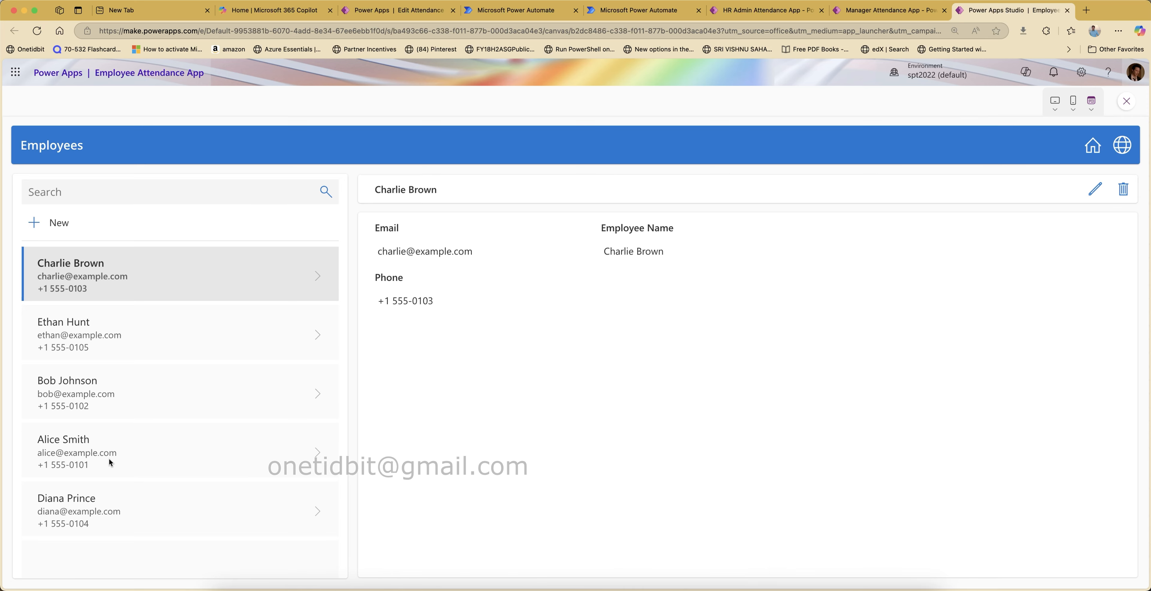
{"action": "left_click", "coordinate": [1091, 147]}
{"action": "left_click", "coordinate": [563, 443]}
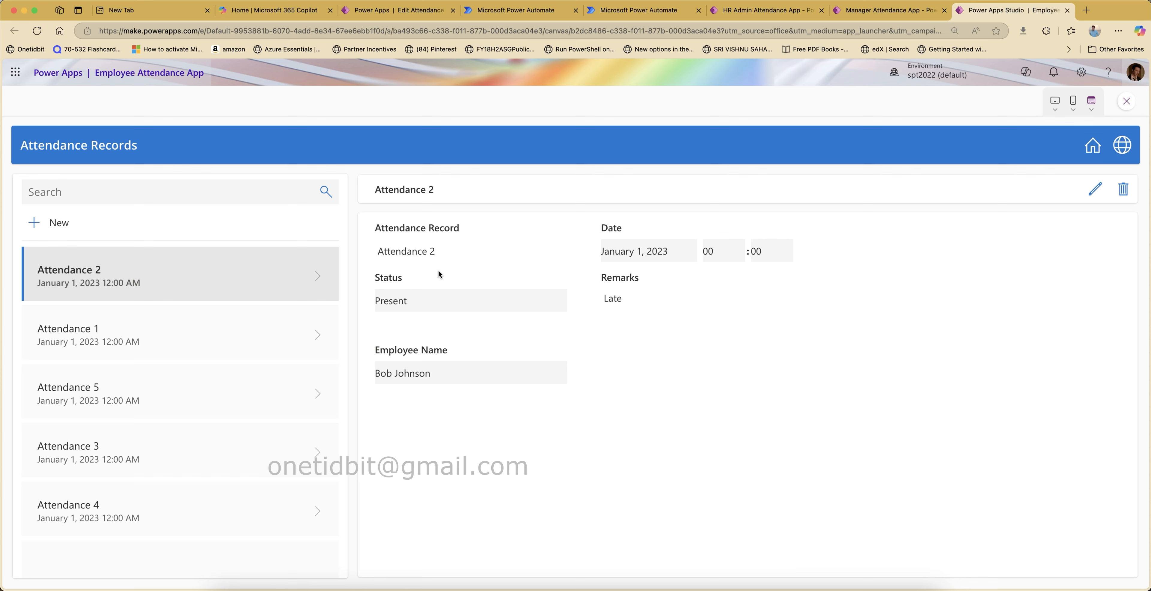
- Browse the details of Attendance 1, 5, 3, 4 and 2 in the Attendance Records screen of the Employee Attendance App preview
{"action": "left_click", "coordinate": [64, 332]}
{"action": "left_click", "coordinate": [64, 388]}
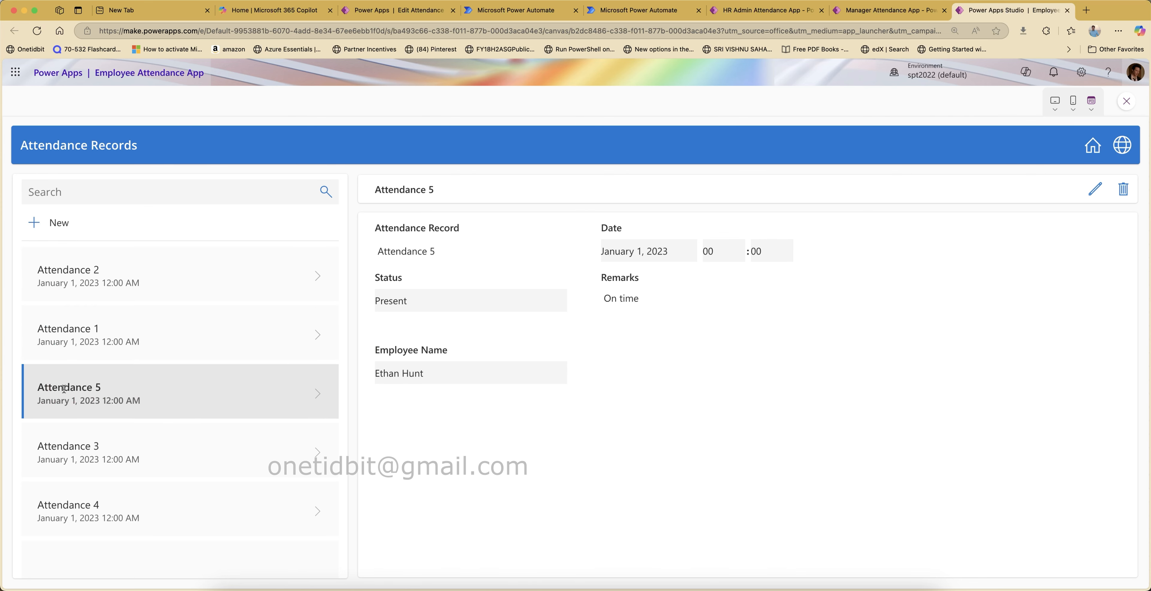
{"action": "left_click", "coordinate": [80, 449]}
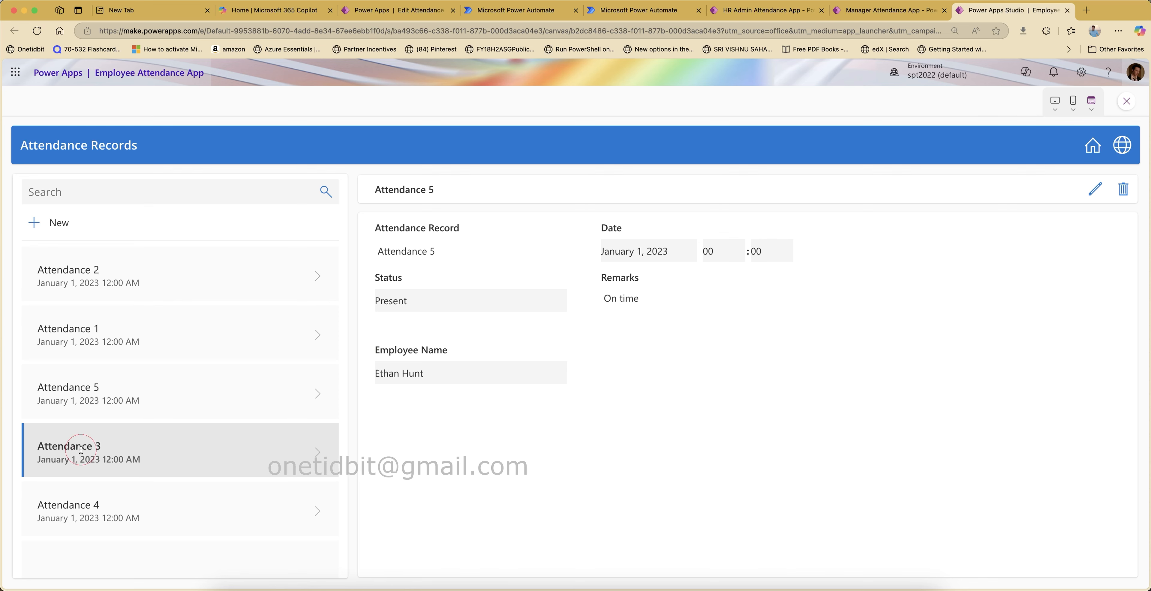
{"action": "left_click", "coordinate": [67, 505]}
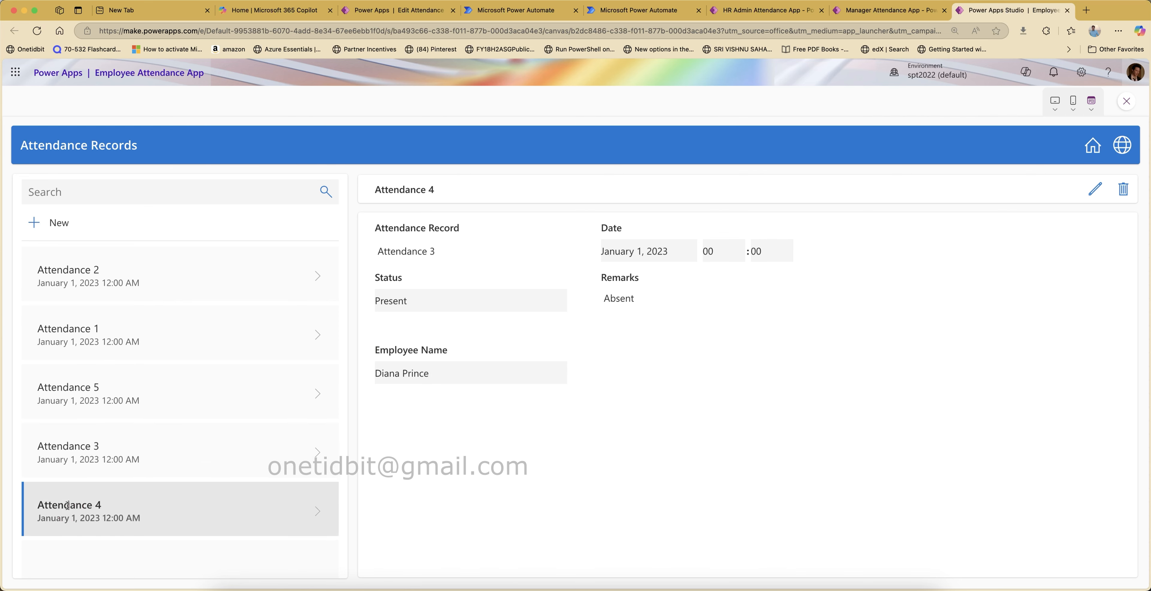
{"action": "left_click", "coordinate": [133, 265]}
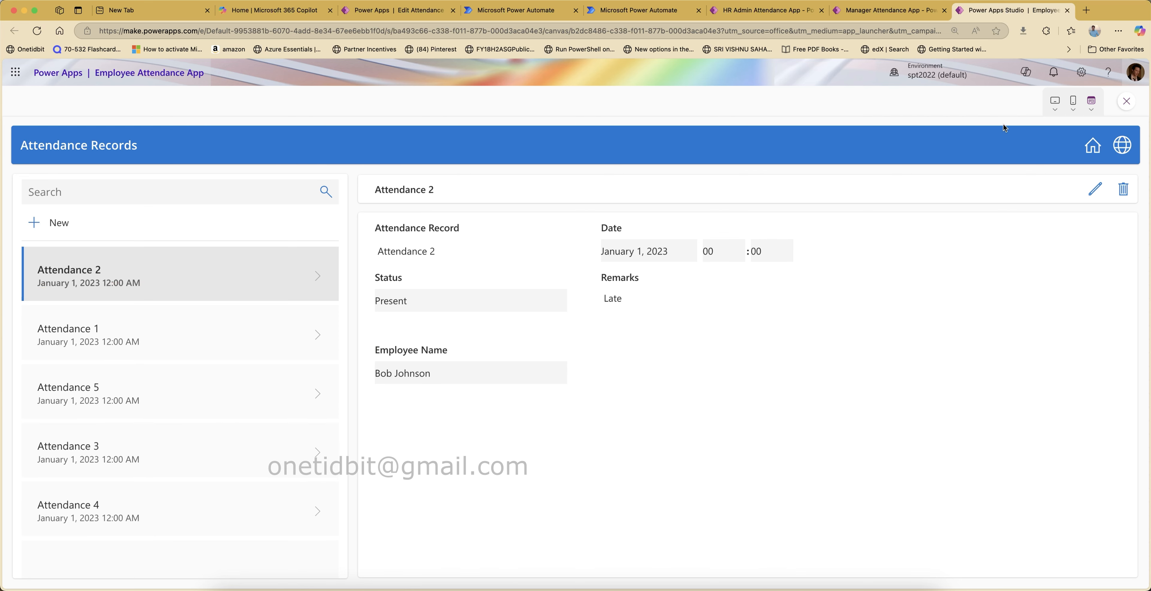
- Return to the welcome screen, view the Leave Requests screen and its blank new-request form, and discard the form
{"action": "left_click", "coordinate": [1094, 147]}
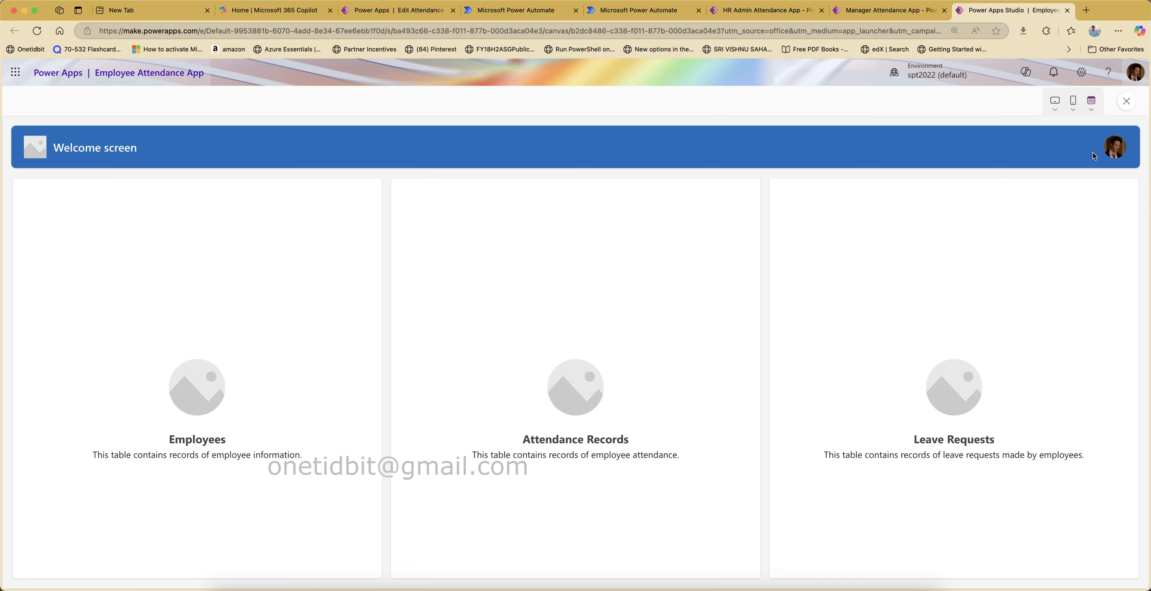
{"action": "left_click", "coordinate": [954, 418]}
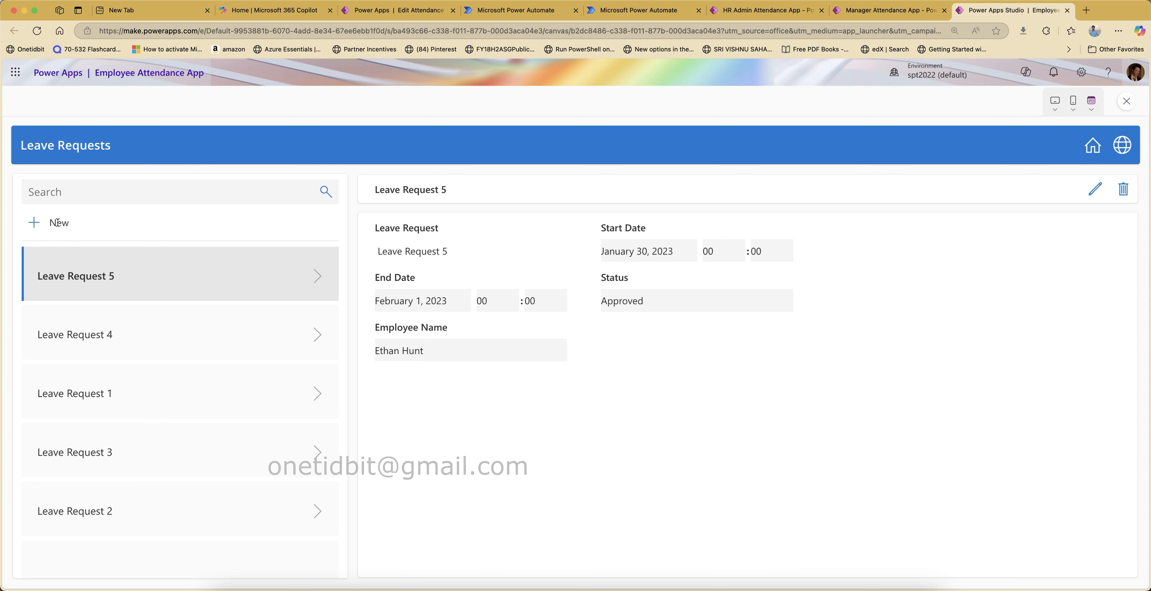
{"action": "left_click", "coordinate": [40, 224]}
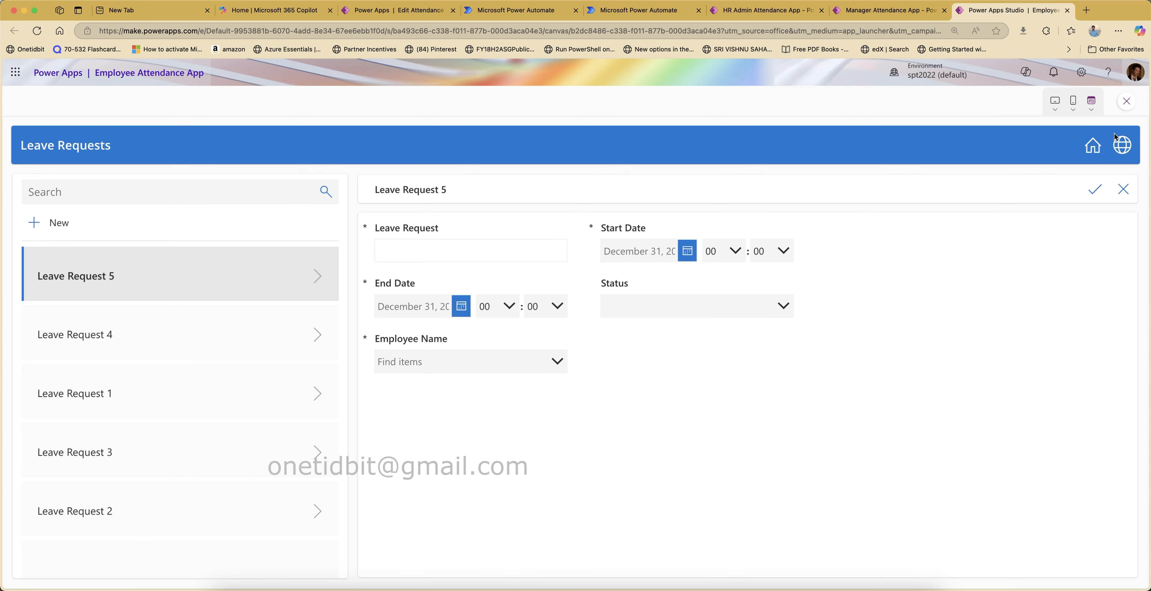
{"action": "left_click", "coordinate": [1123, 189]}
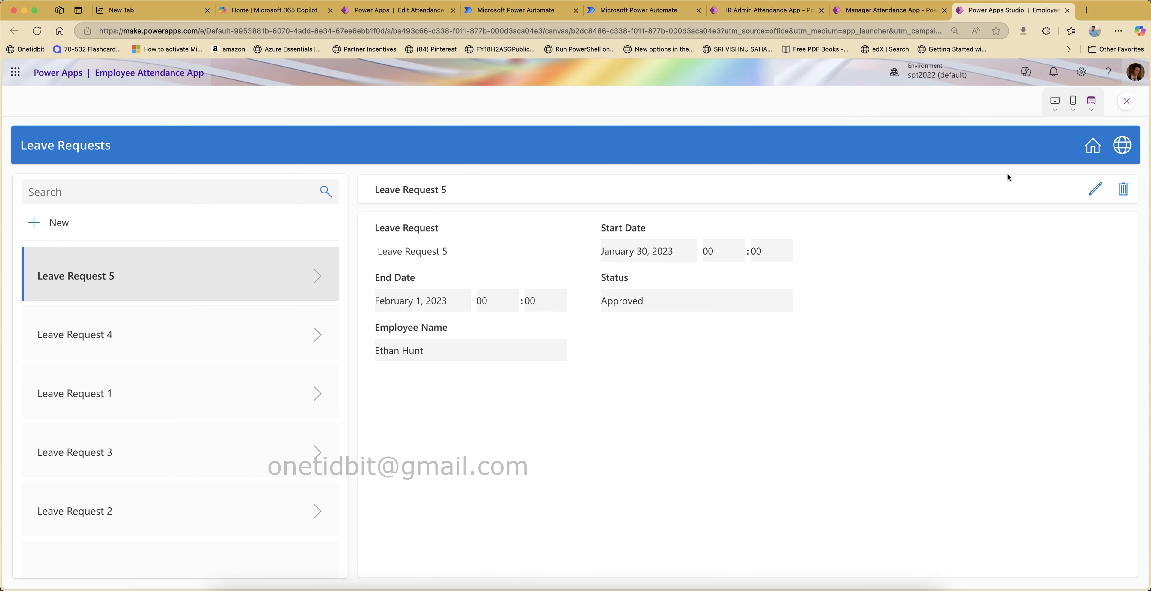
- Start a new entry in Attendance Records and examine its Status, Remarks and Employee Name fields without filling them in
{"action": "left_click", "coordinate": [1091, 154]}
{"action": "left_click", "coordinate": [569, 437]}
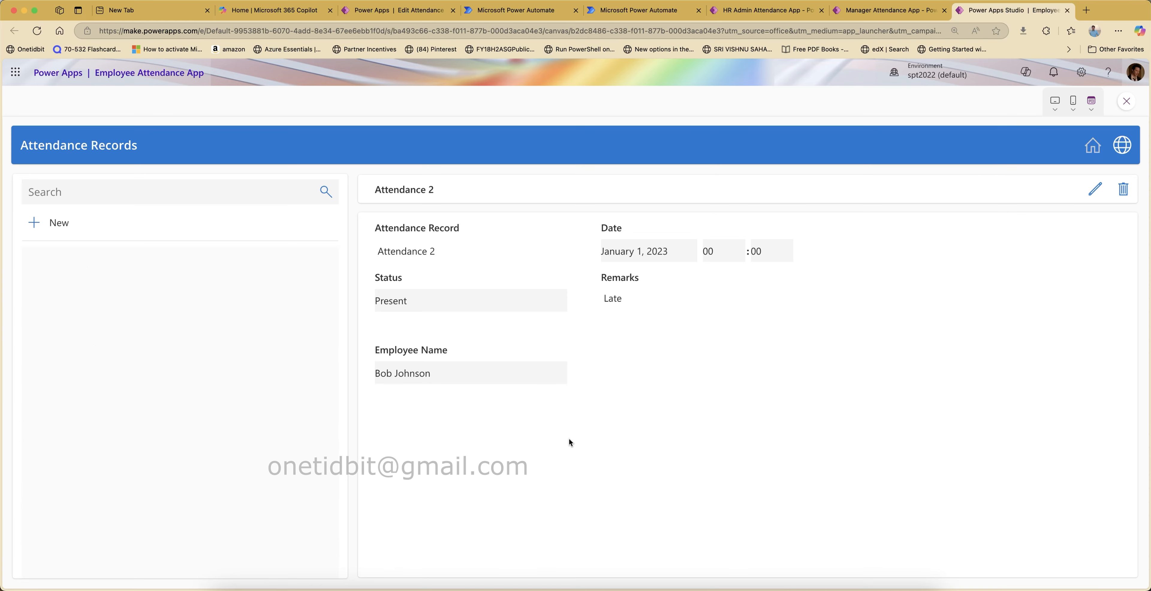
{"action": "left_click", "coordinate": [46, 227]}
{"action": "left_click", "coordinate": [525, 256]}
{"action": "left_click", "coordinate": [449, 308]}
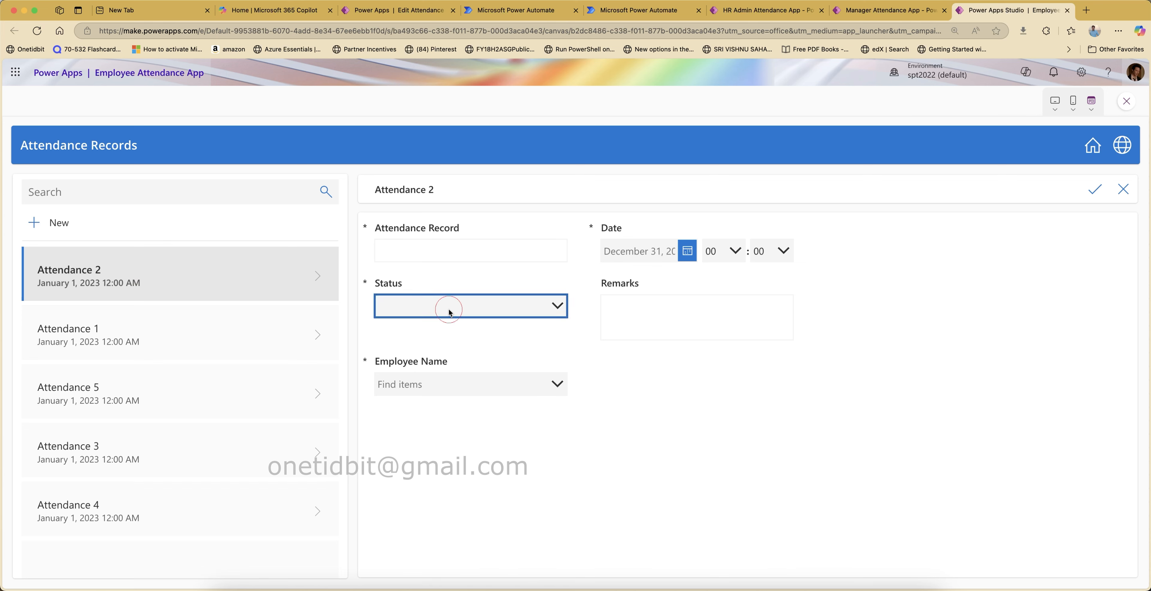
{"action": "left_click", "coordinate": [679, 354]}
{"action": "left_click", "coordinate": [460, 382]}
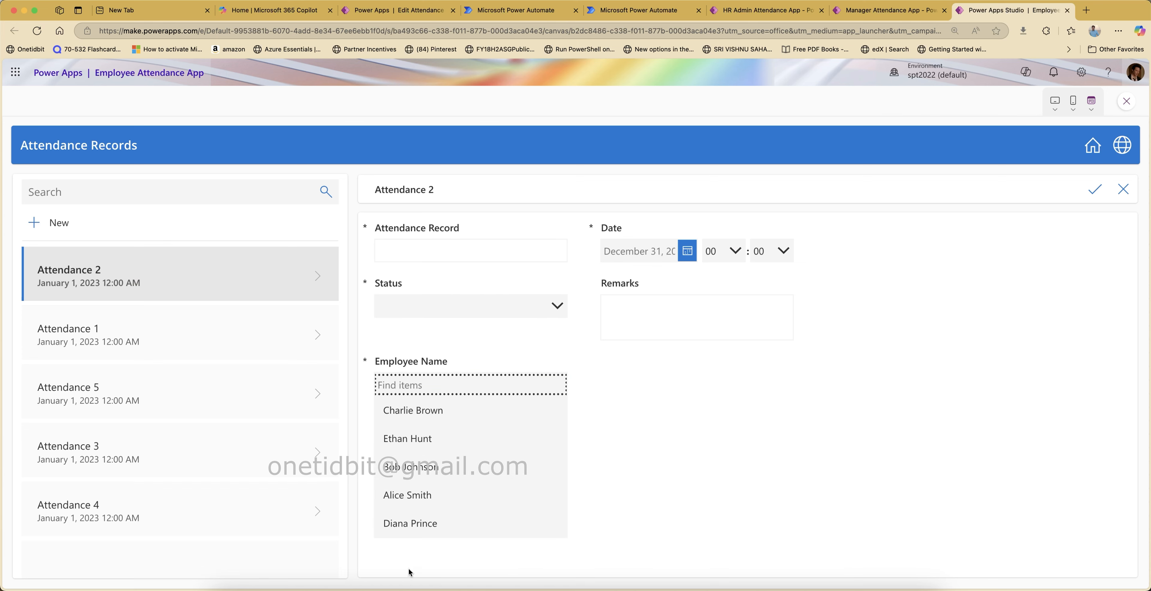
{"action": "left_click", "coordinate": [716, 383]}
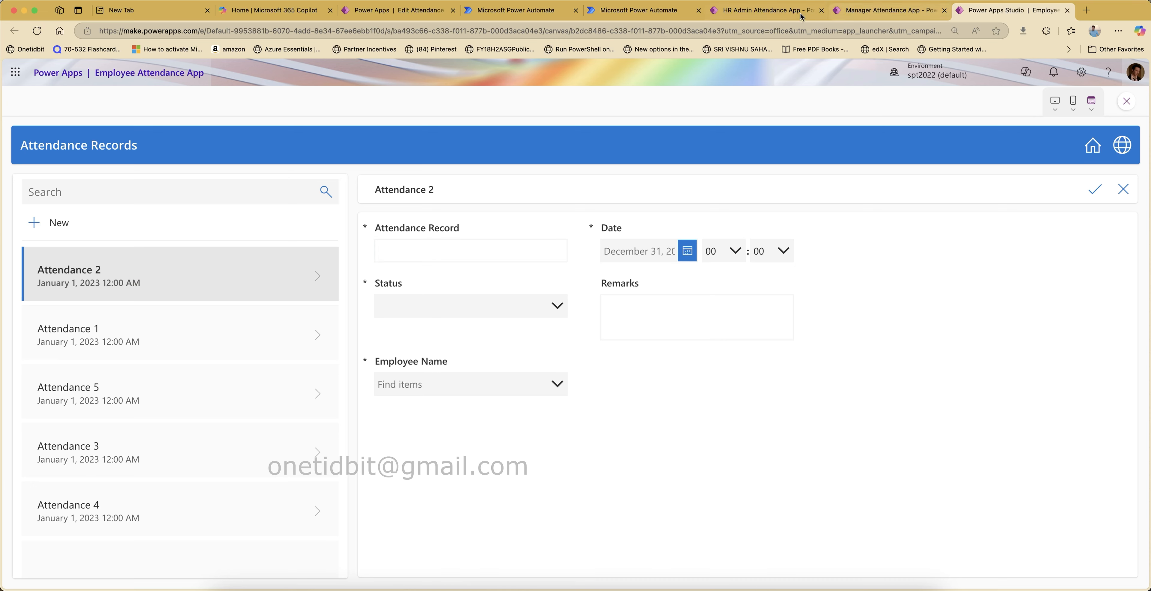
- Switch to the HR Admin Attendance App and view the Attendance 1 record and Leave Request 2
{"action": "left_click", "coordinate": [757, 14]}
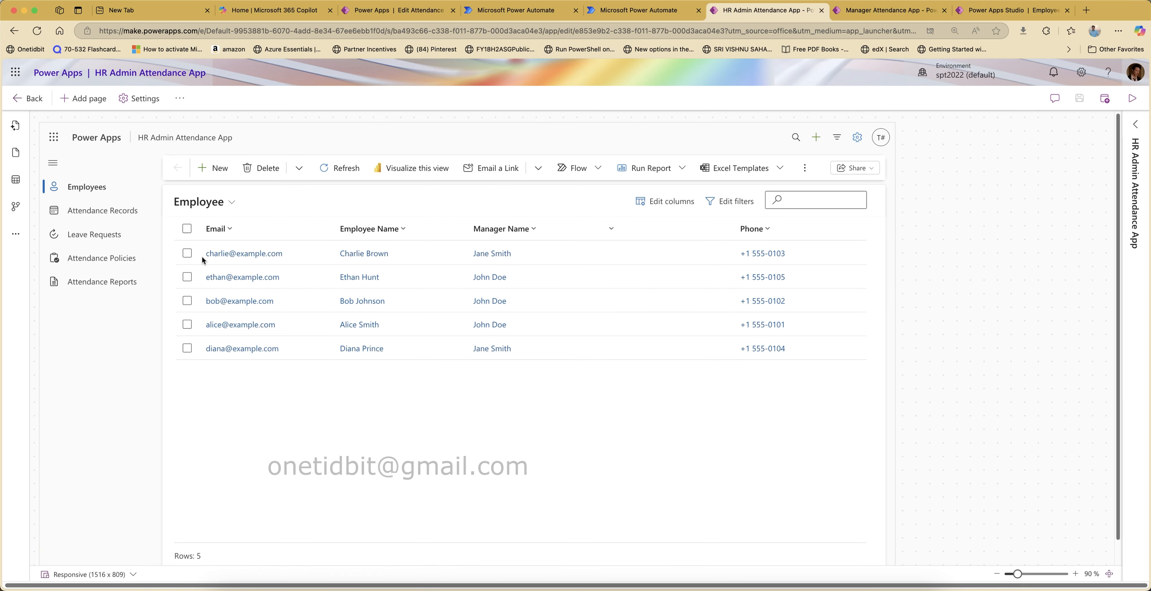
{"action": "left_click", "coordinate": [100, 211]}
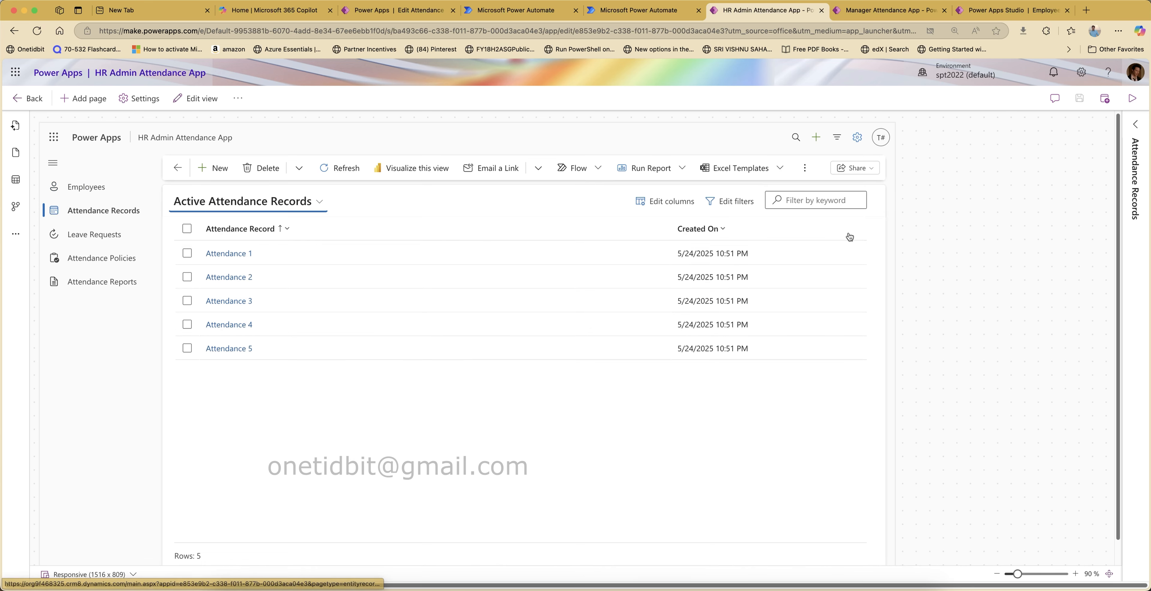
{"action": "left_click", "coordinate": [227, 253]}
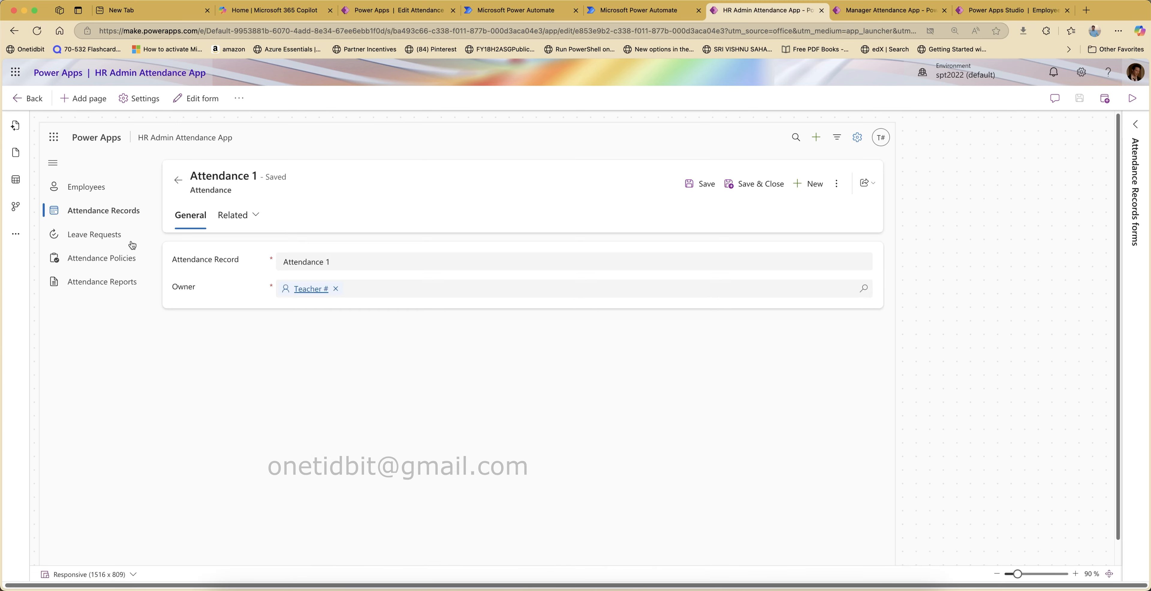
{"action": "left_click", "coordinate": [96, 234]}
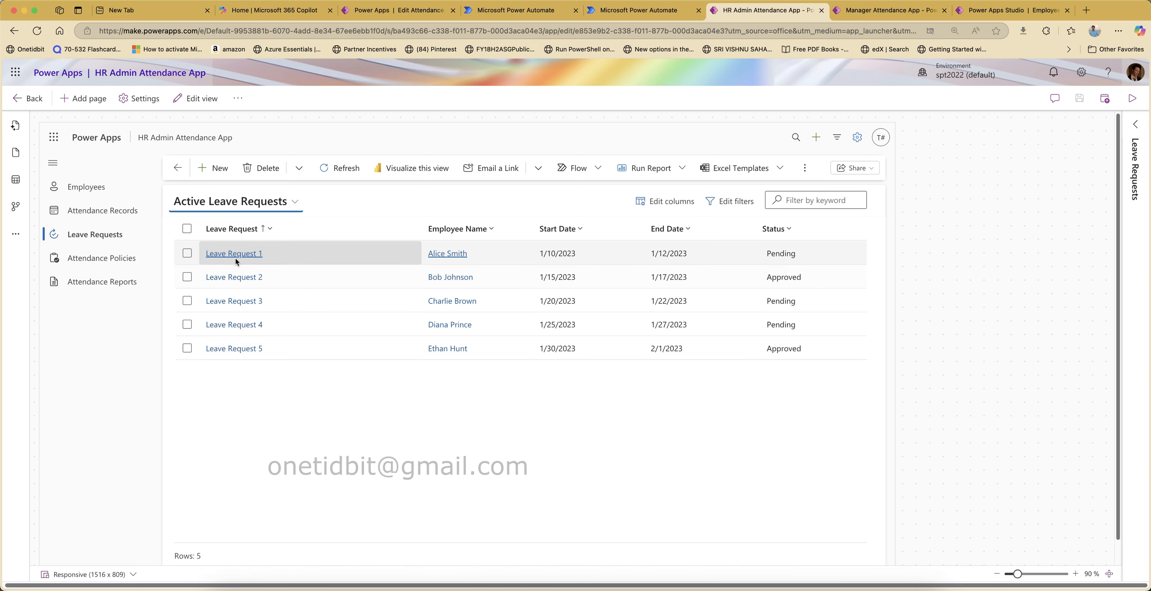
{"action": "left_click", "coordinate": [224, 276]}
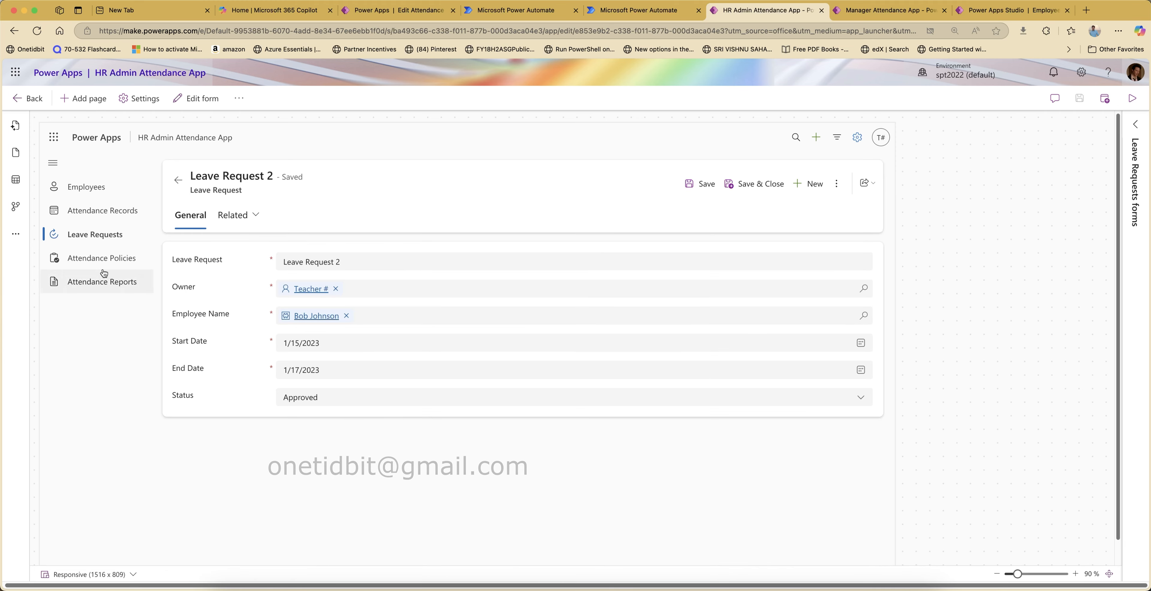
- Review Attendance Policy 1, the Attendance Reports list with Attendance Report 1, and the Employees list in the HR Admin Attendance App
{"action": "left_click", "coordinate": [90, 263]}
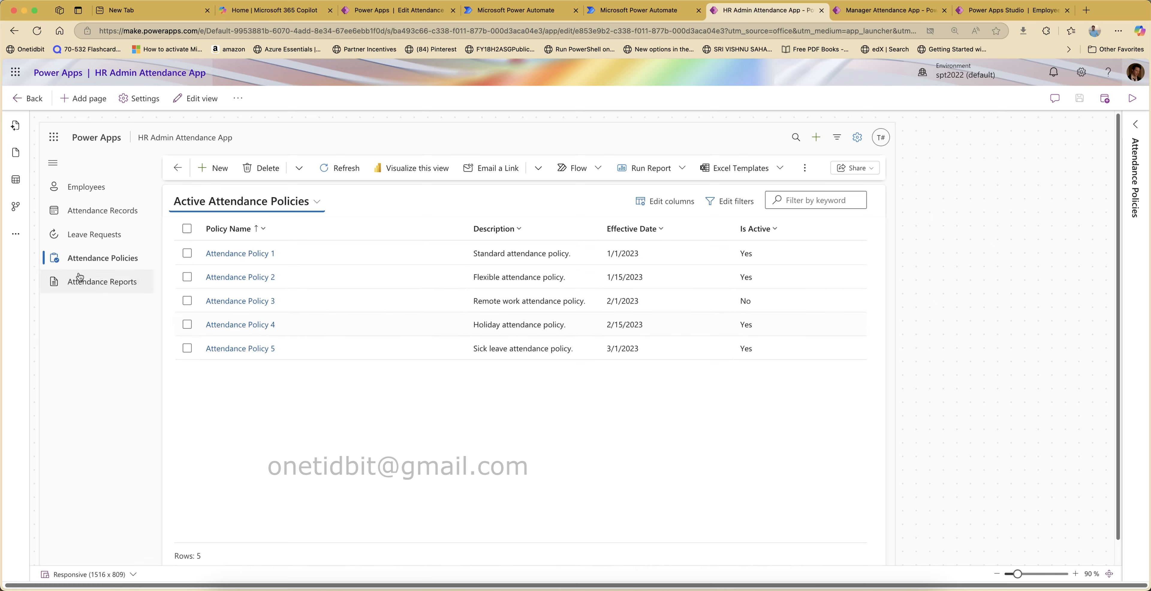
{"action": "left_click", "coordinate": [235, 252]}
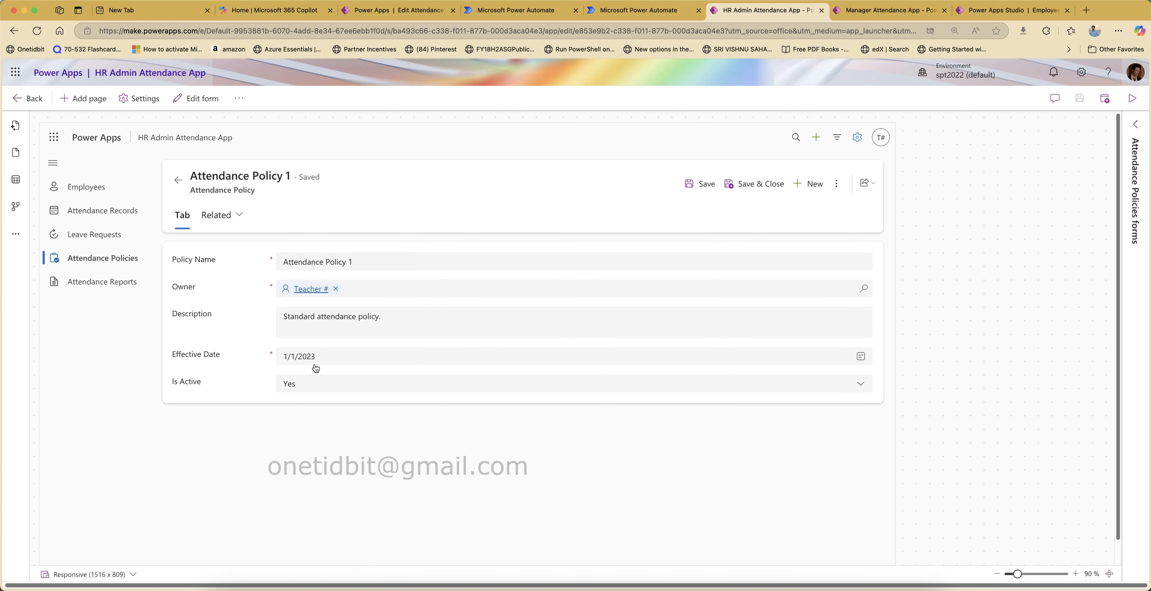
{"action": "left_click", "coordinate": [178, 179]}
{"action": "left_click", "coordinate": [89, 281]}
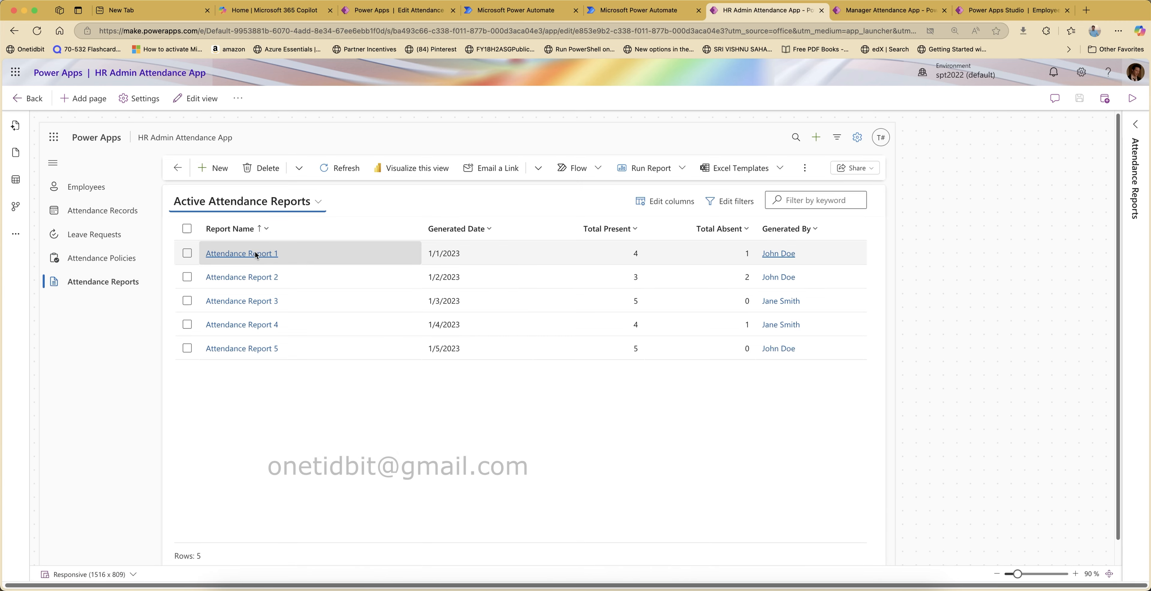
{"action": "left_click", "coordinate": [255, 254]}
{"action": "left_click", "coordinate": [103, 282]}
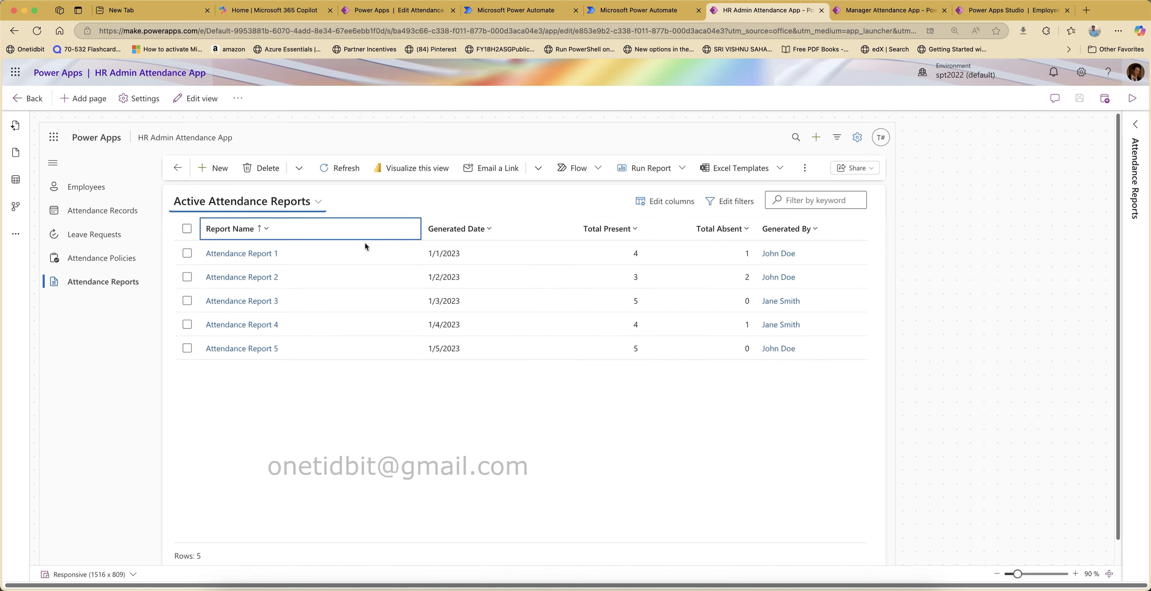
{"action": "left_click", "coordinate": [89, 187]}
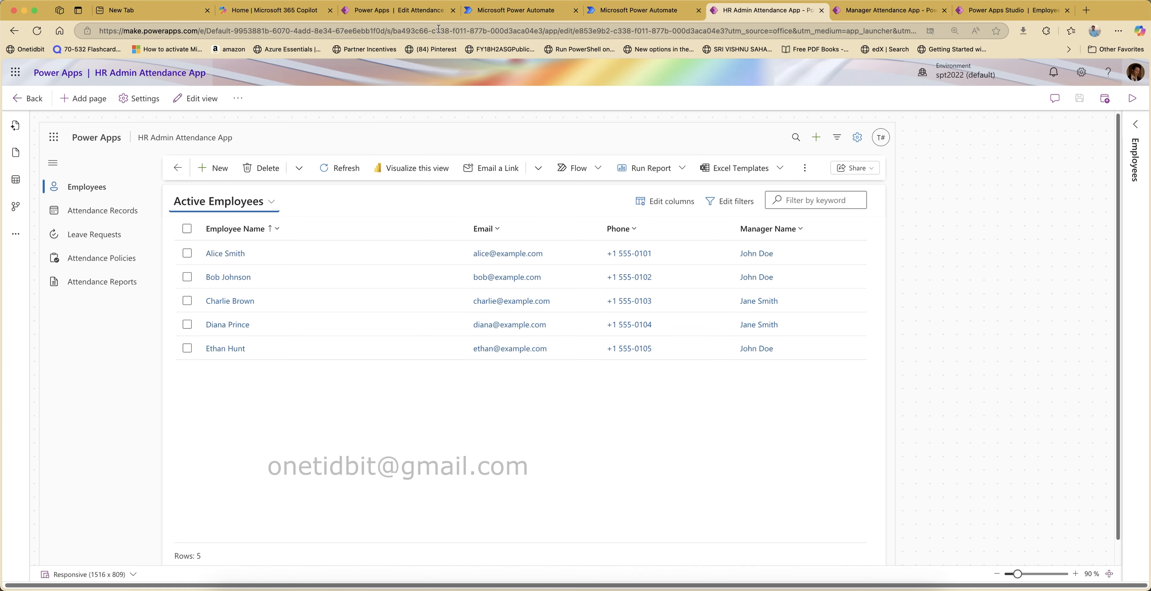
- Return to the Attendance Management System plan, check which solution it is saved in, and leave the plan
{"action": "left_click", "coordinate": [406, 14]}
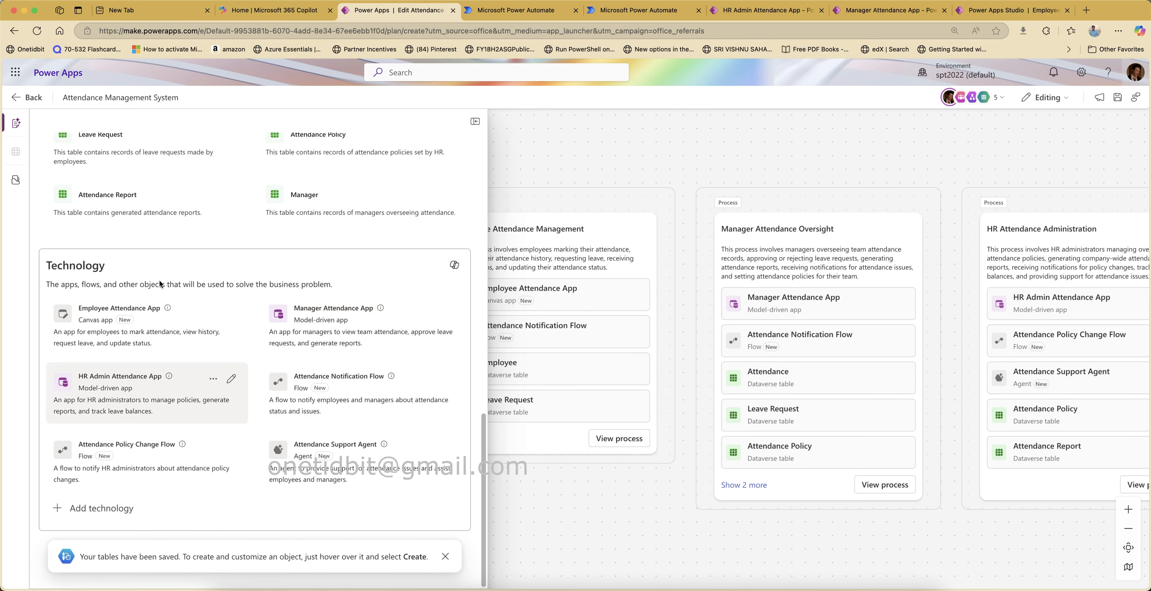
{"action": "left_click", "coordinate": [1118, 100]}
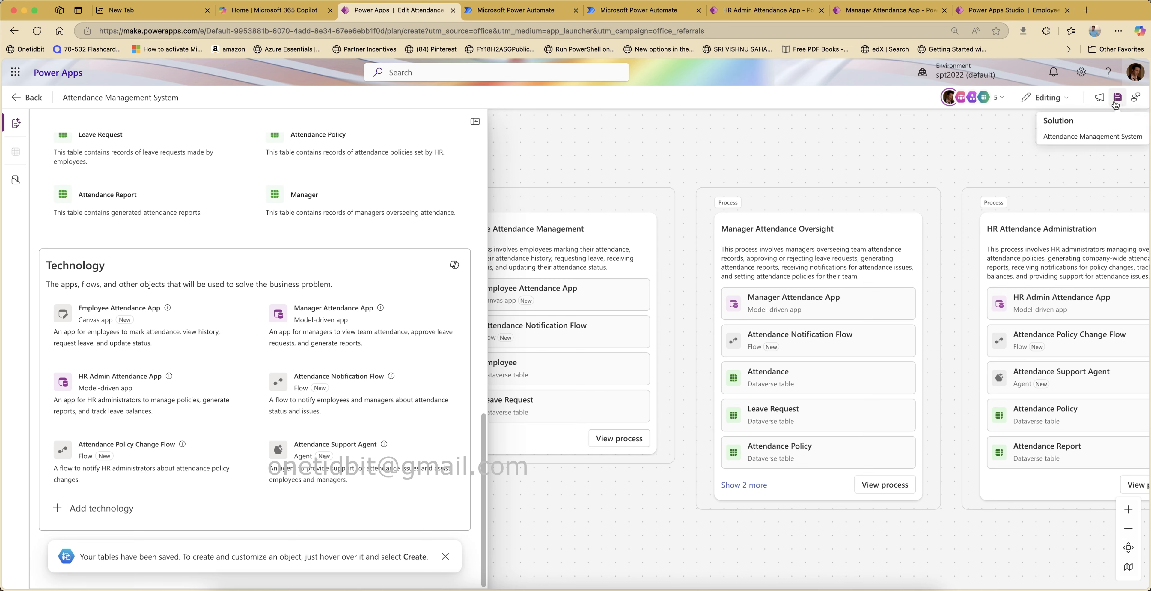
{"action": "left_click", "coordinate": [29, 99]}
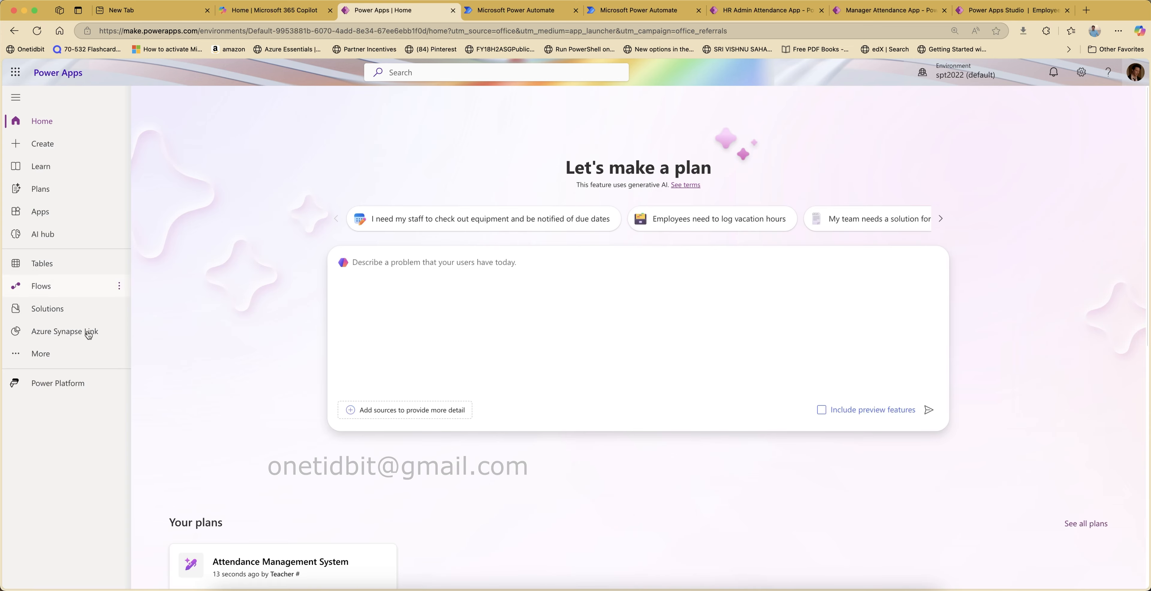
- Open the Attendance Management System solution and review its objects, including the Plan, Tables and Apps categories
{"action": "left_click", "coordinate": [42, 309]}
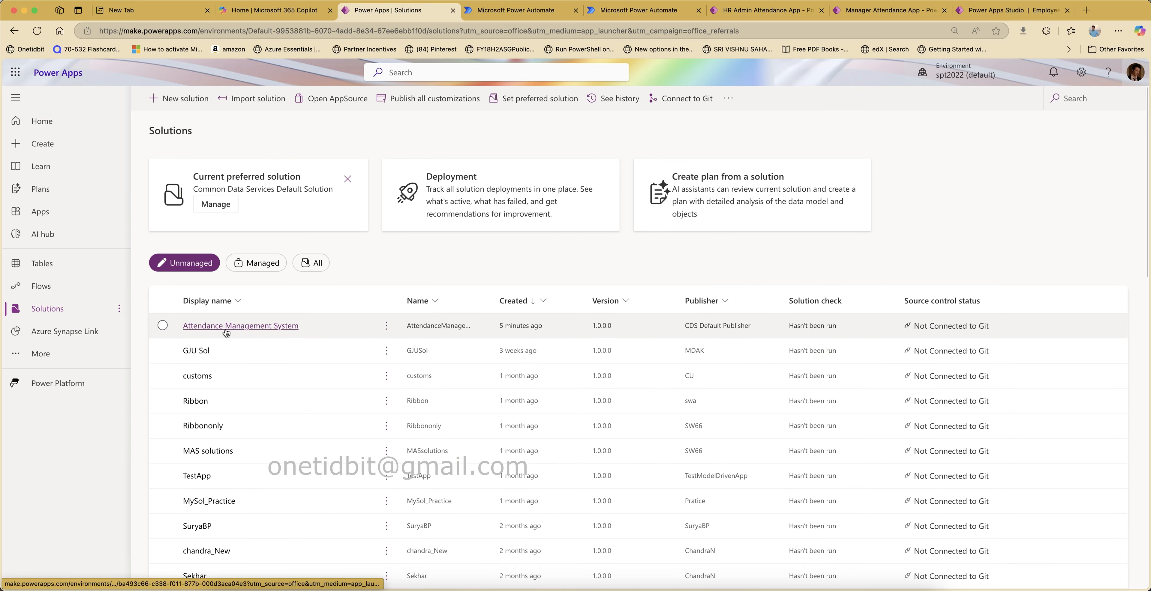
{"action": "left_click", "coordinate": [272, 326]}
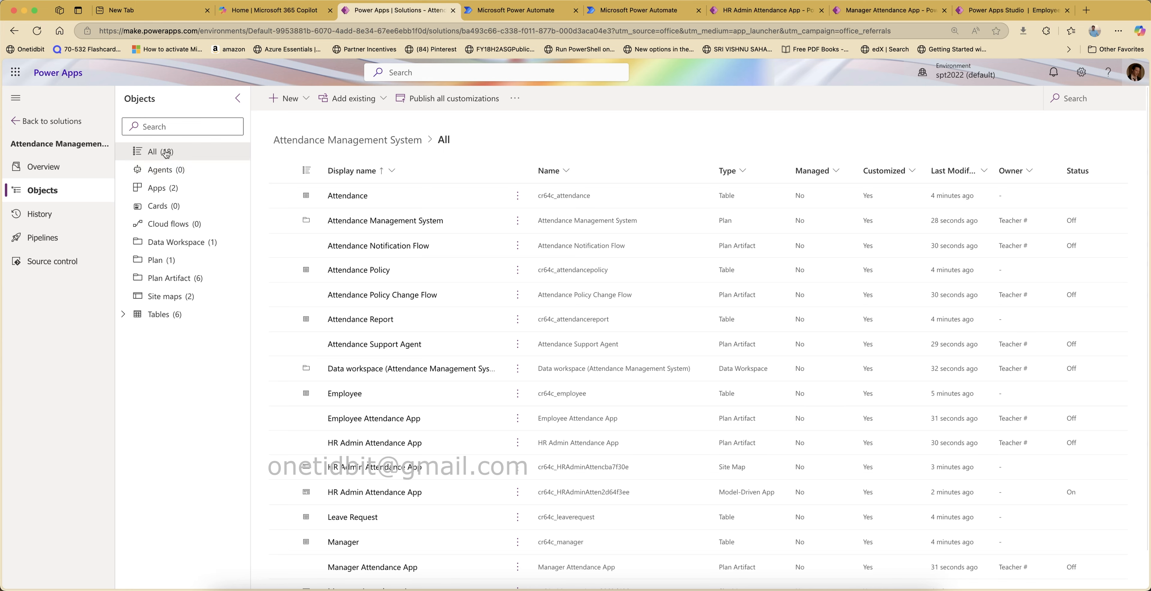
{"action": "left_click", "coordinate": [161, 261]}
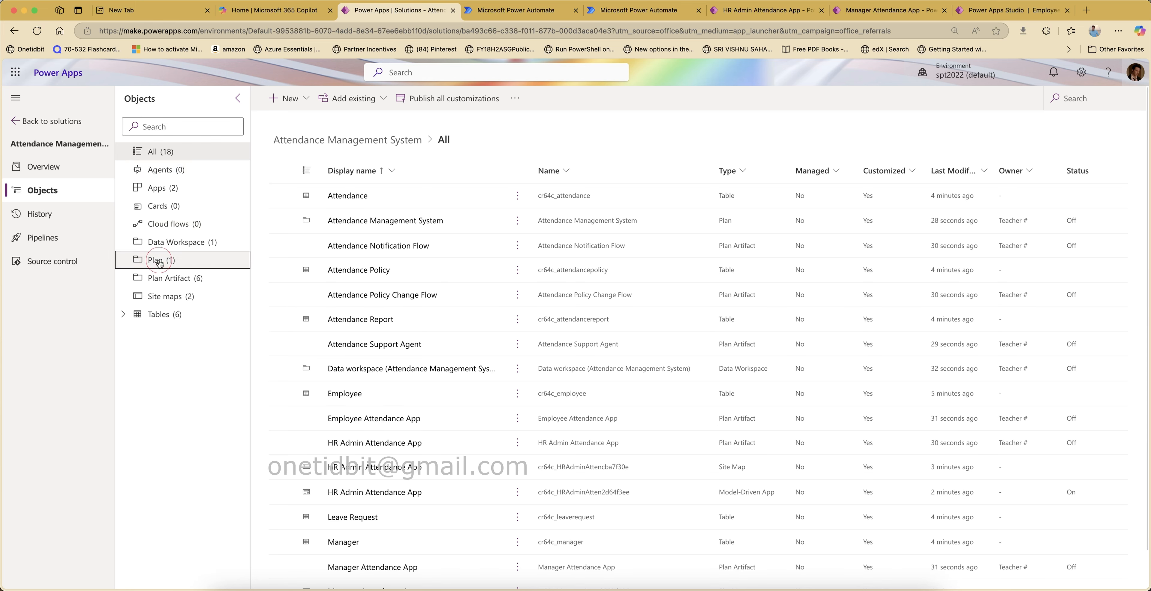
{"action": "left_click", "coordinate": [159, 314]}
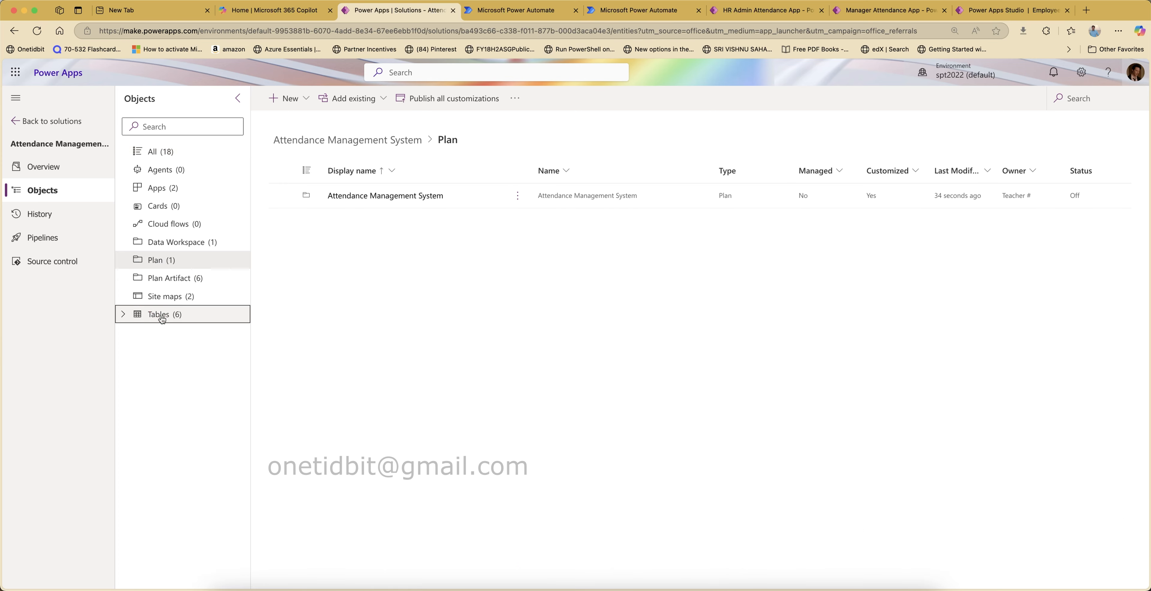
{"action": "left_click", "coordinate": [197, 187]}
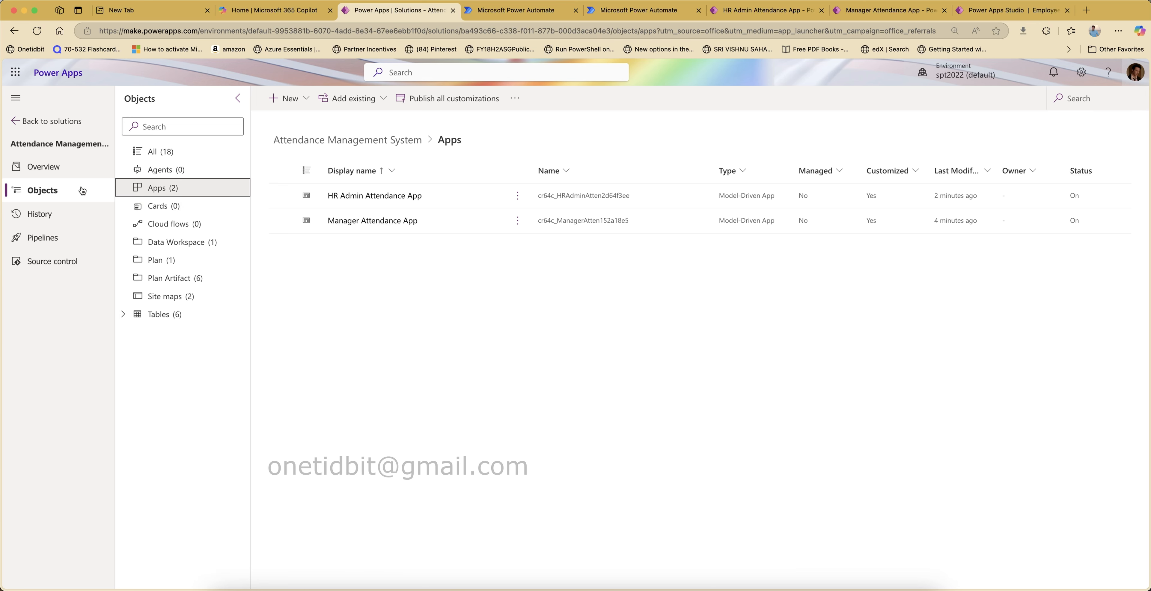
- Check the solution's Source control and Pipelines pages, and look at the commands available for GJU Sol in the solutions list
{"action": "left_click", "coordinate": [41, 268]}
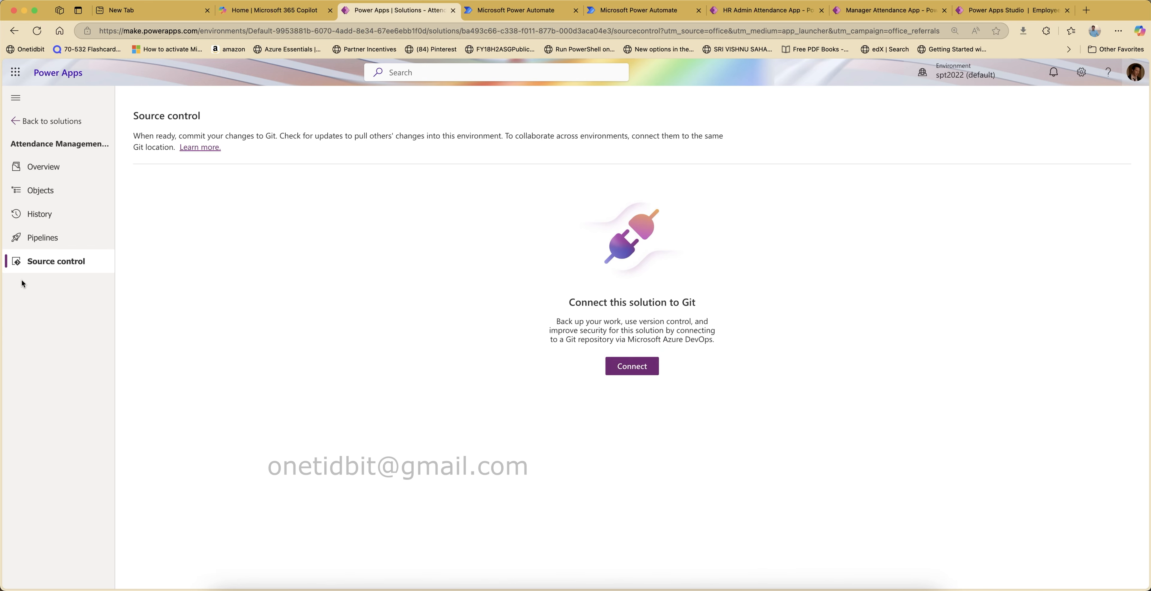
{"action": "left_click", "coordinate": [41, 241]}
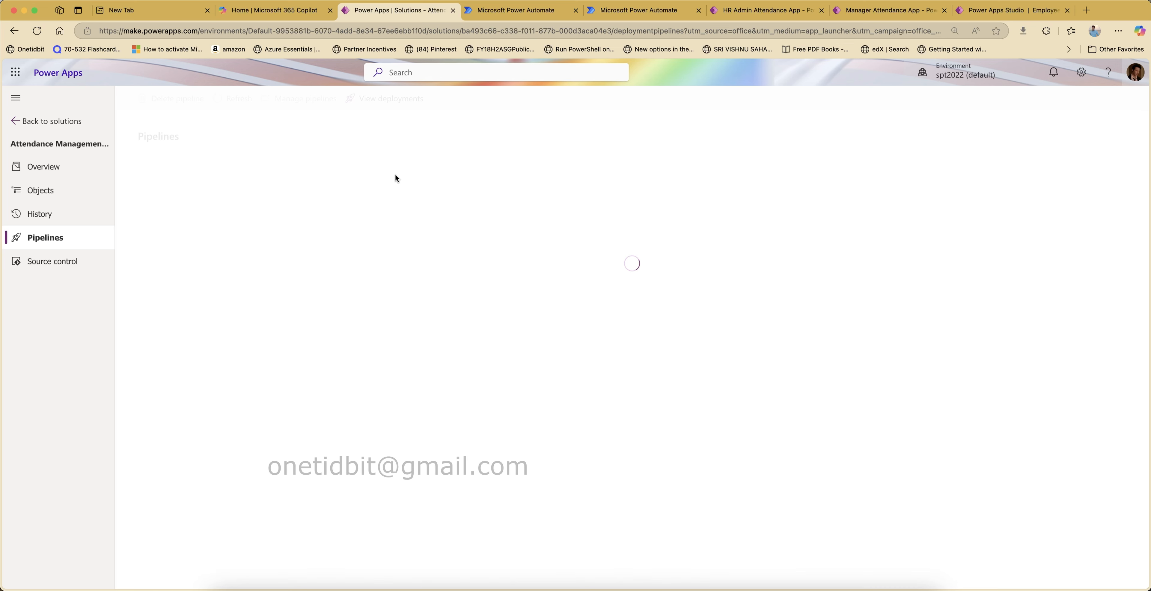
{"action": "left_click", "coordinate": [40, 122]}
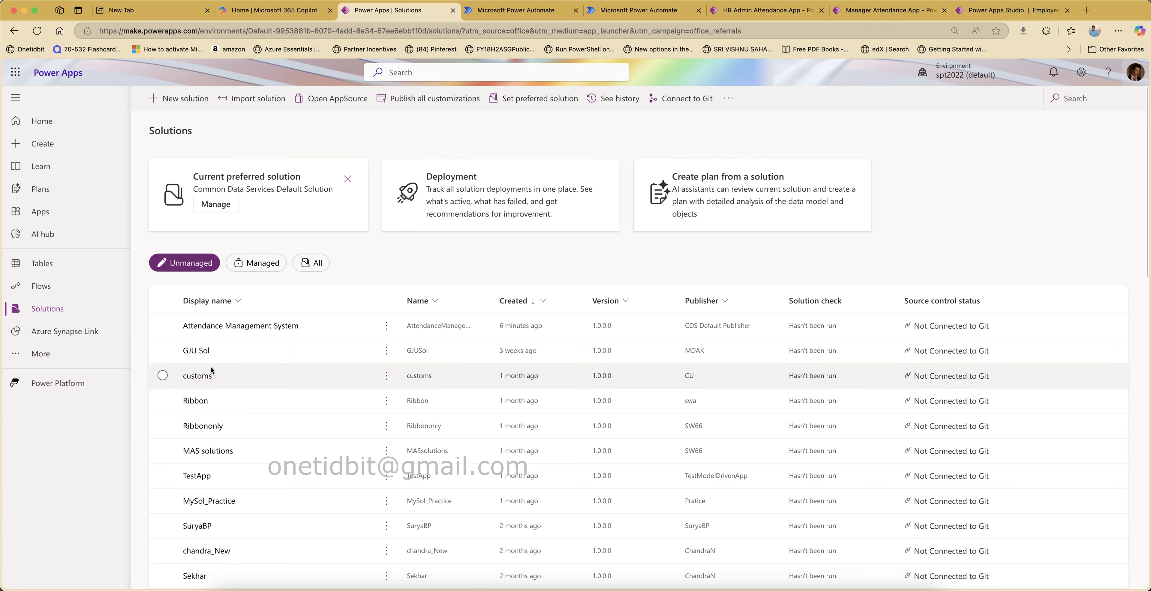
{"action": "left_click", "coordinate": [163, 351]}
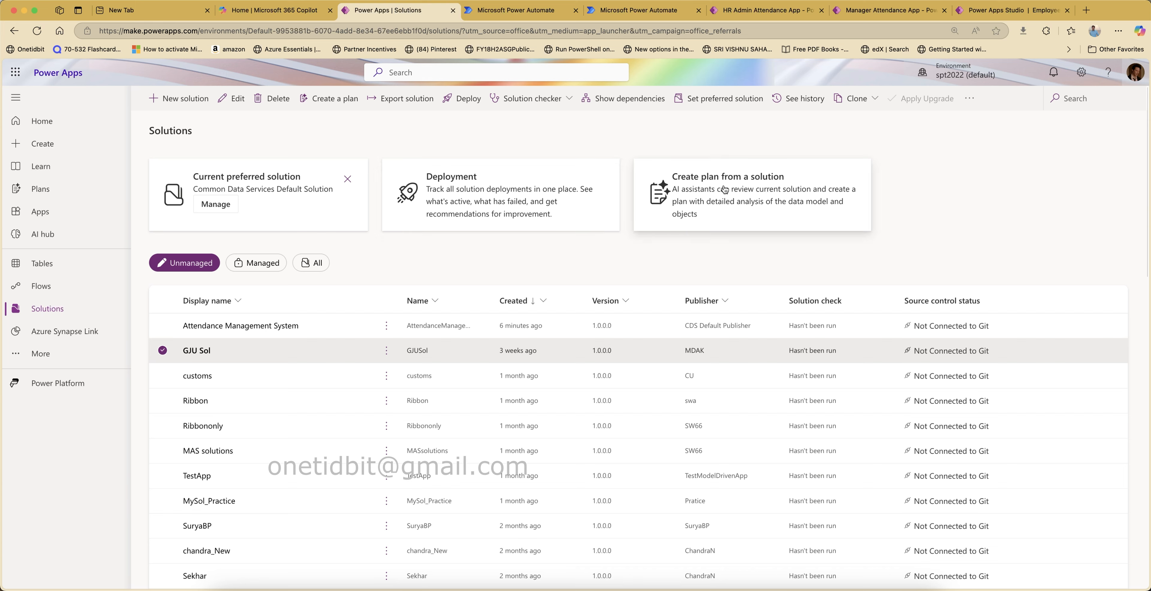
{"action": "left_click", "coordinate": [163, 351]}
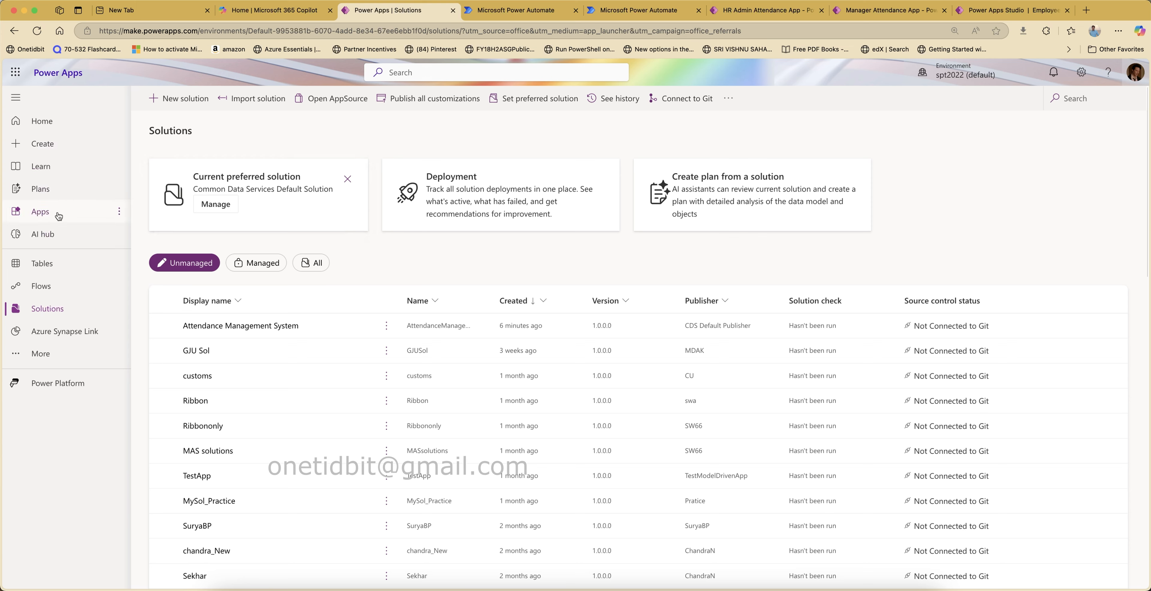
- Reopen the Attendance Management System plan for editing, review its business problem, purpose and user requirements, and return to the plans list
{"action": "left_click", "coordinate": [60, 192]}
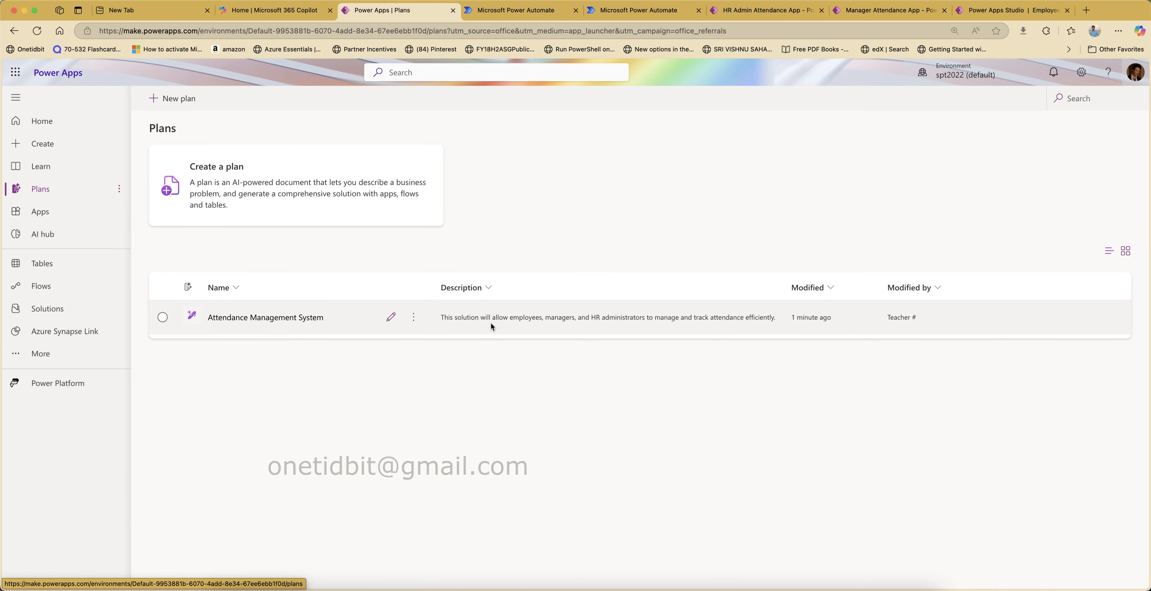
{"action": "left_click", "coordinate": [390, 317]}
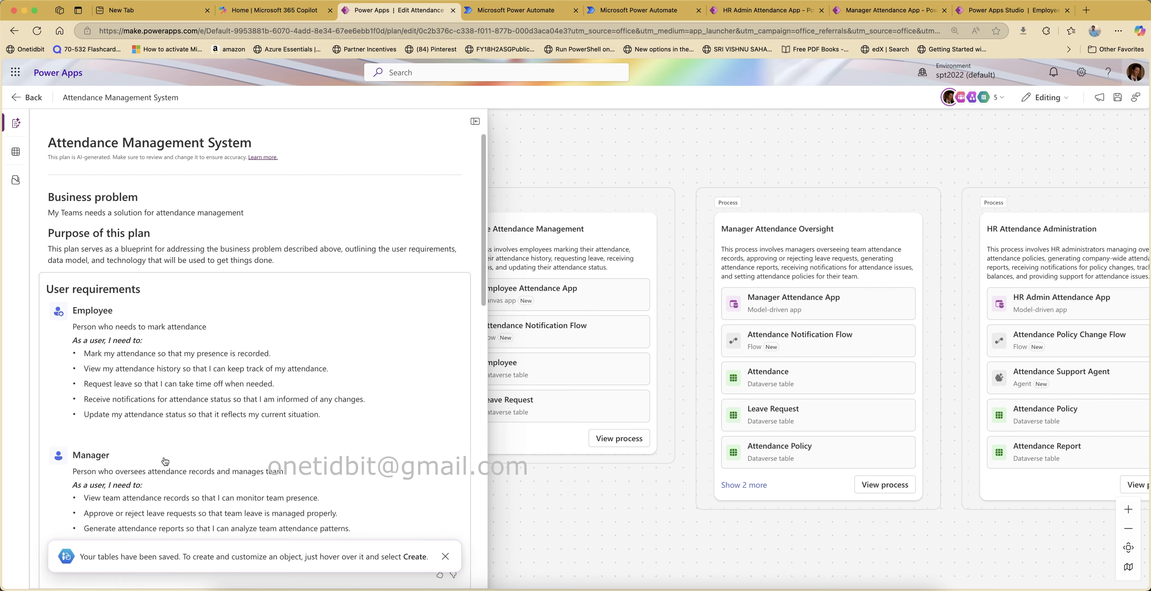
{"action": "scroll", "coordinate": [263, 424], "scroll_direction": "down", "scroll_amount": 5}
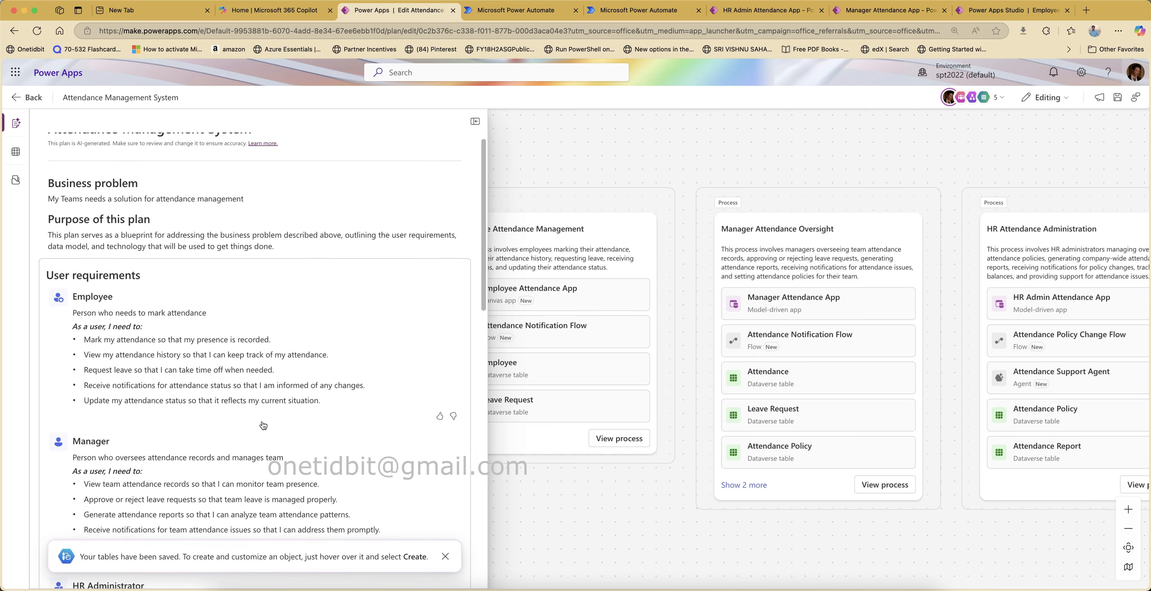
{"action": "scroll", "coordinate": [263, 424], "scroll_direction": "up", "scroll_amount": 5}
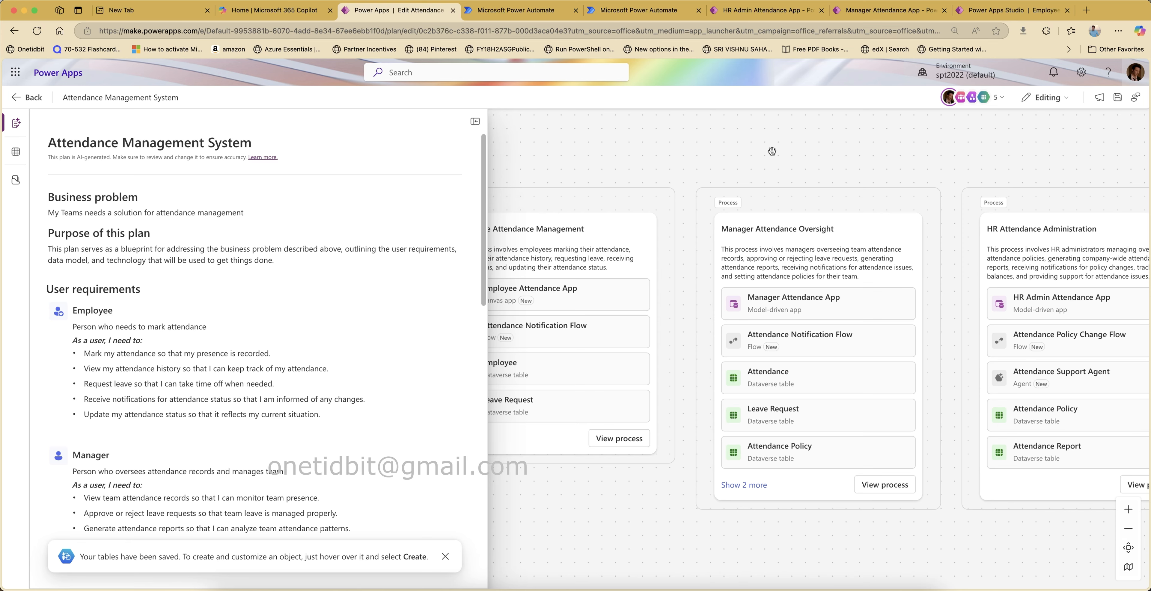
{"action": "left_click", "coordinate": [27, 97]}
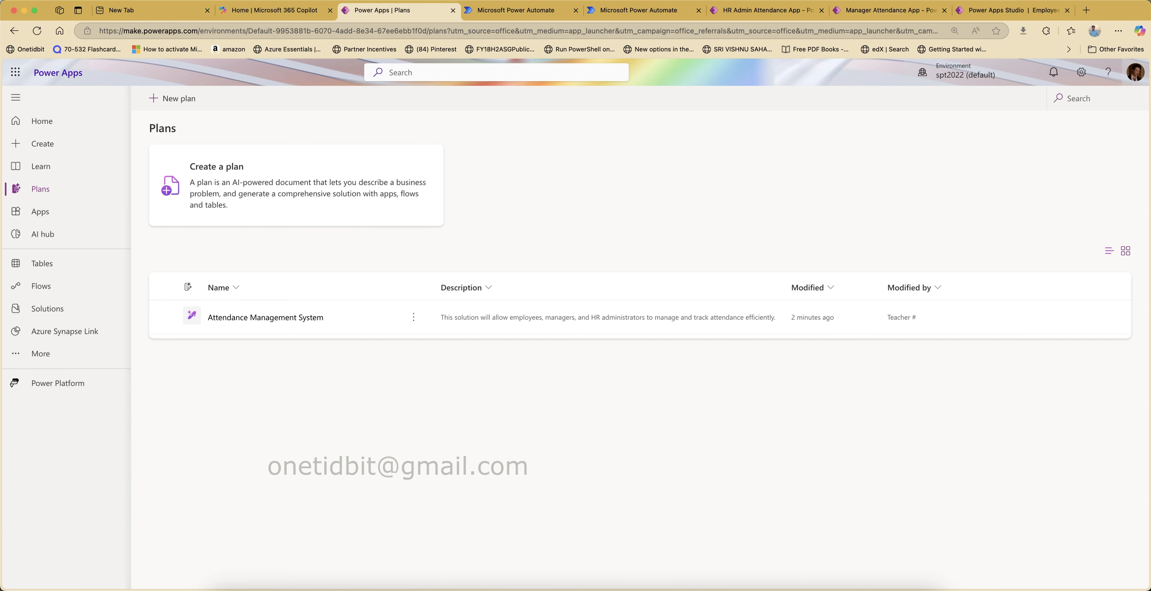
{"action": "left_click", "coordinate": [862, 2]}
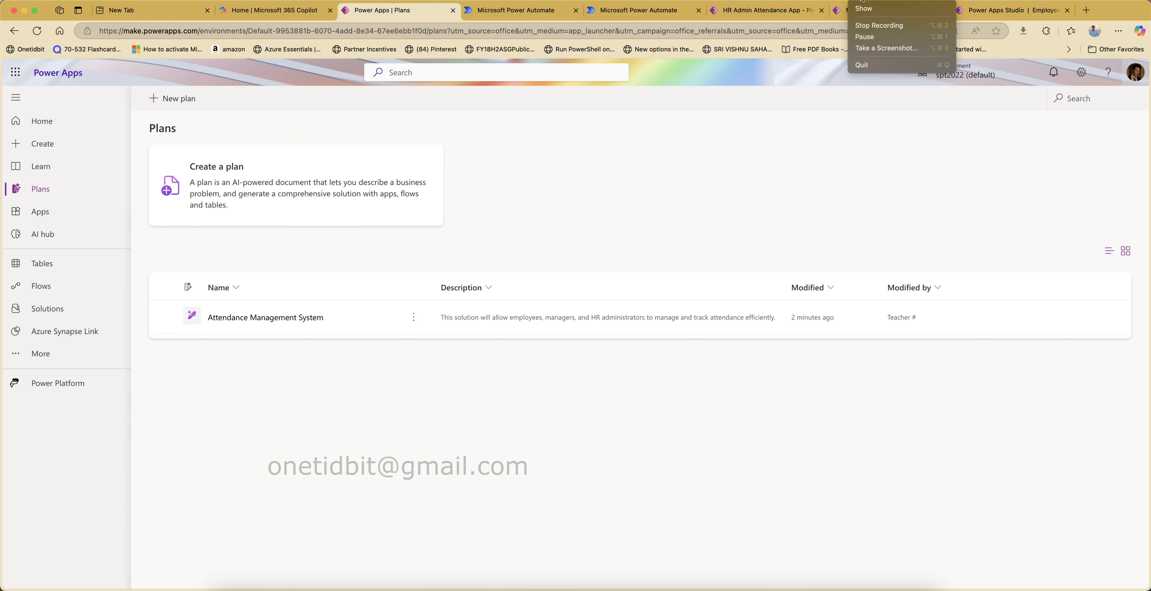